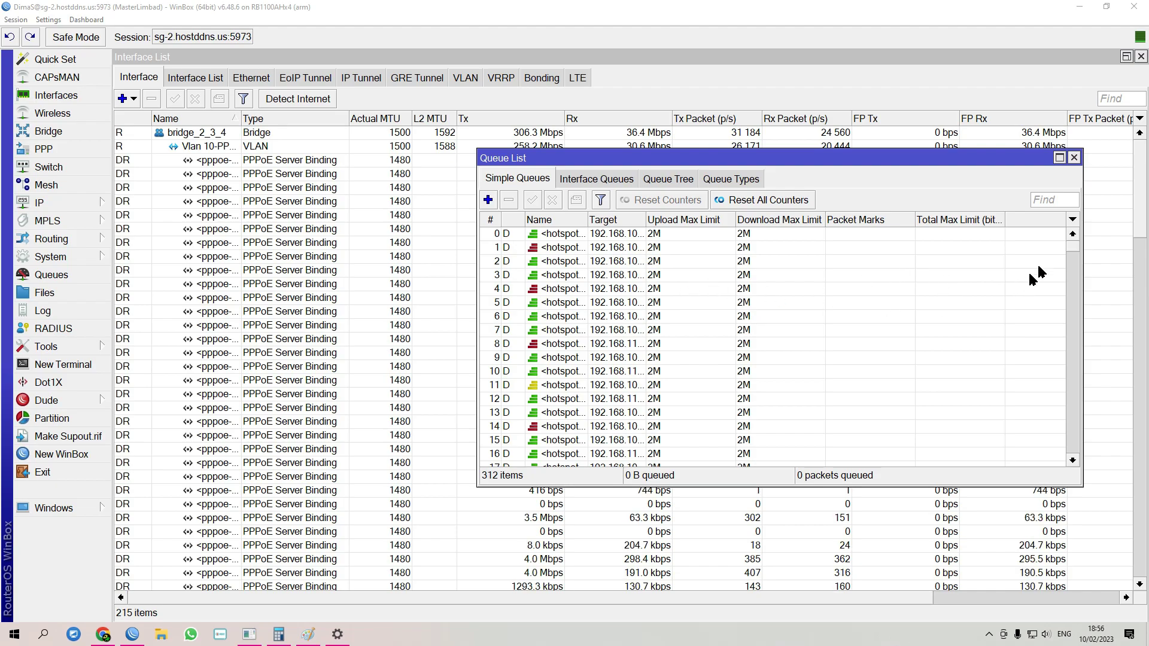
Look through the upload and download limits of the hotspot and PPPoE simple queues.
left_click_drag(1070, 246, 1060, 335)
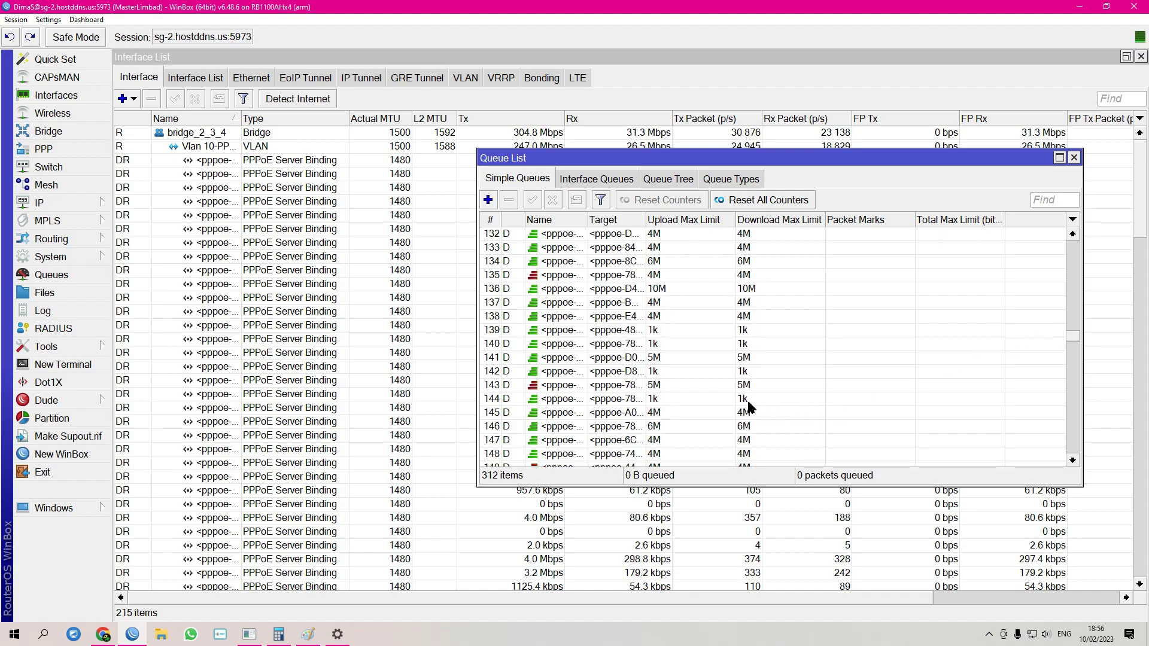
left_click(1073, 350)
left_click_drag(1072, 350, 1071, 362)
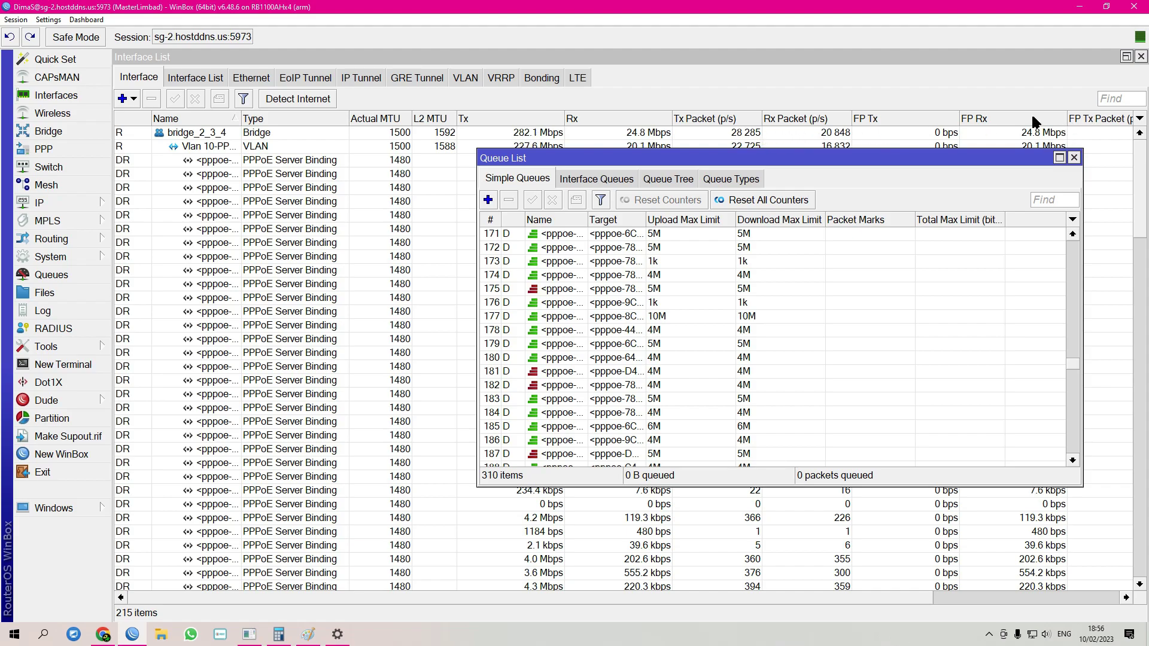
Add the router's uptime to the information shown in the session header.
right_click(1075, 37)
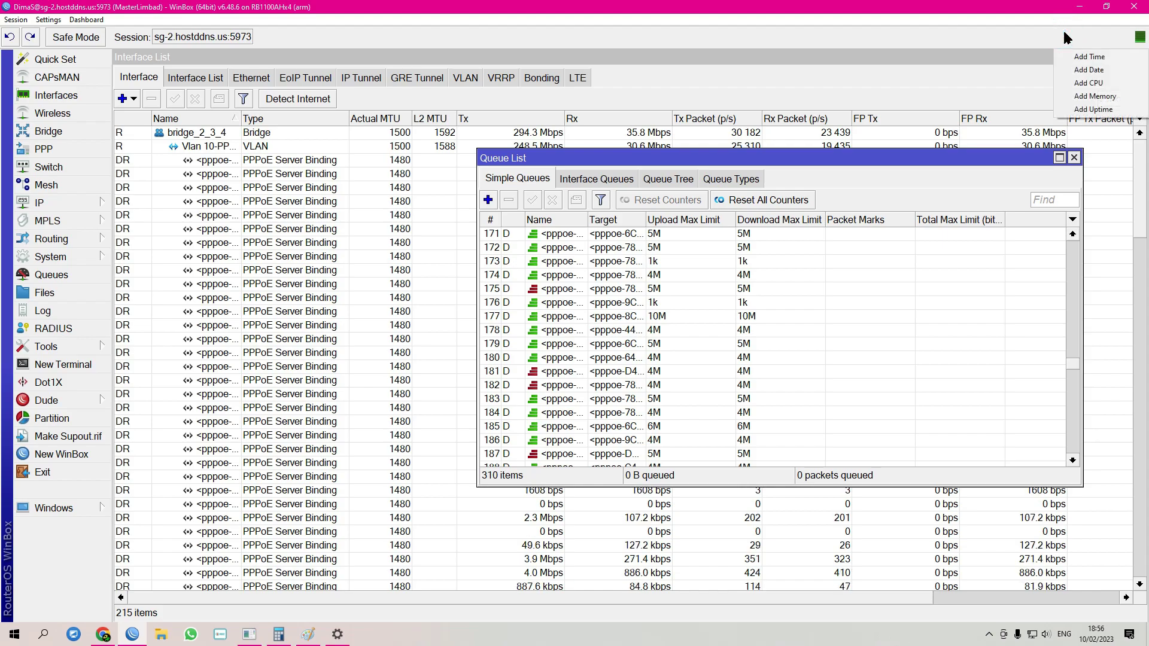
left_click(1101, 34)
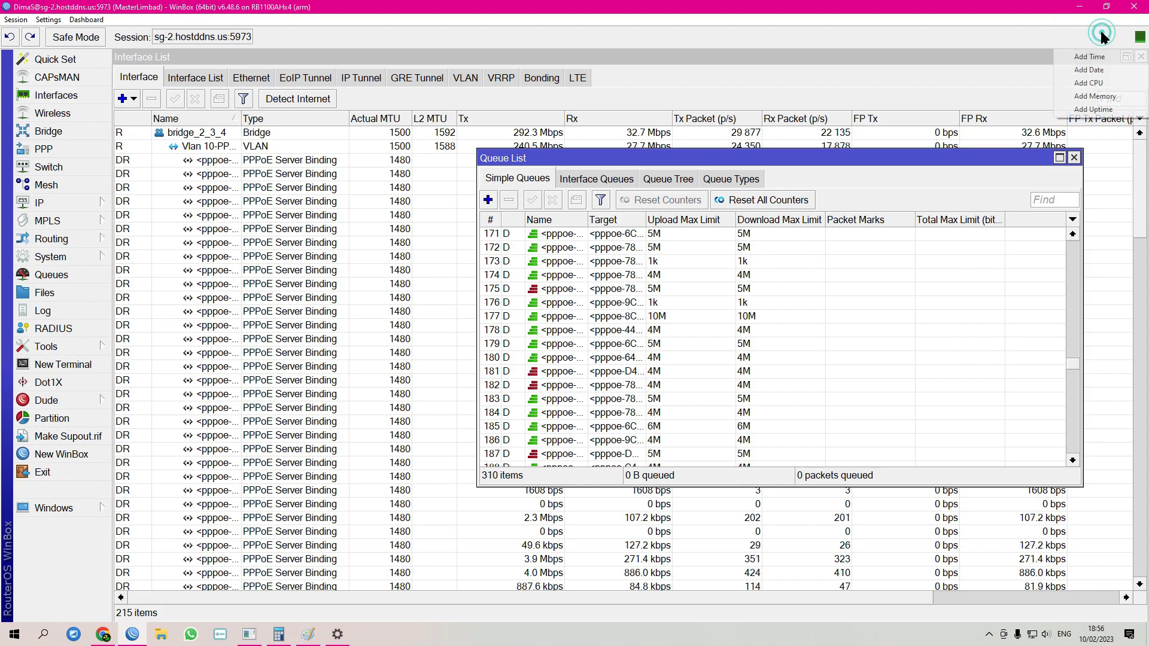
left_click(1095, 109)
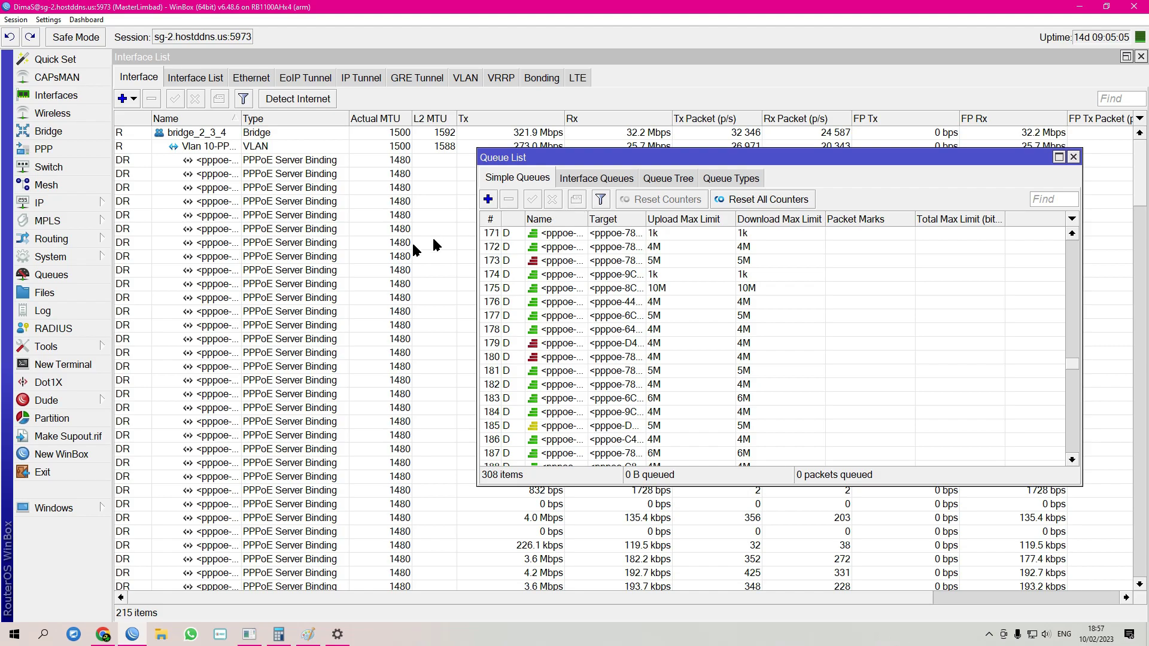
Find the ether13-INTERNET Ethernet interface in the interface list and open its properties.
left_click(353, 259)
scroll(735, 289, "down", 1)
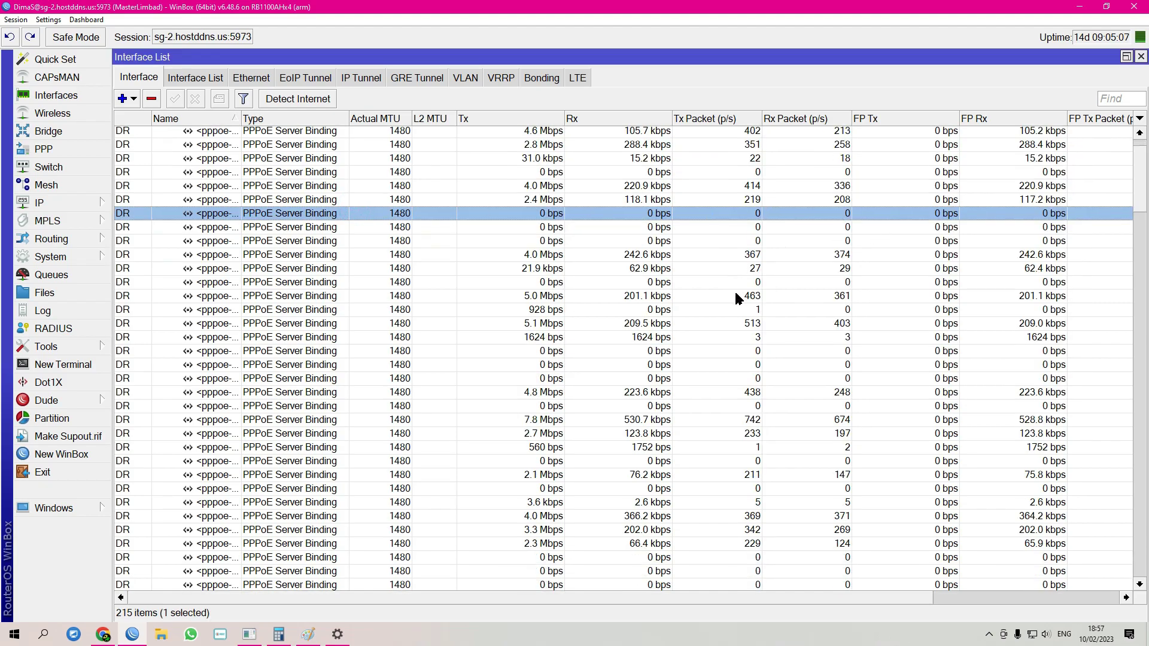
left_click_drag(1139, 165, 1139, 542)
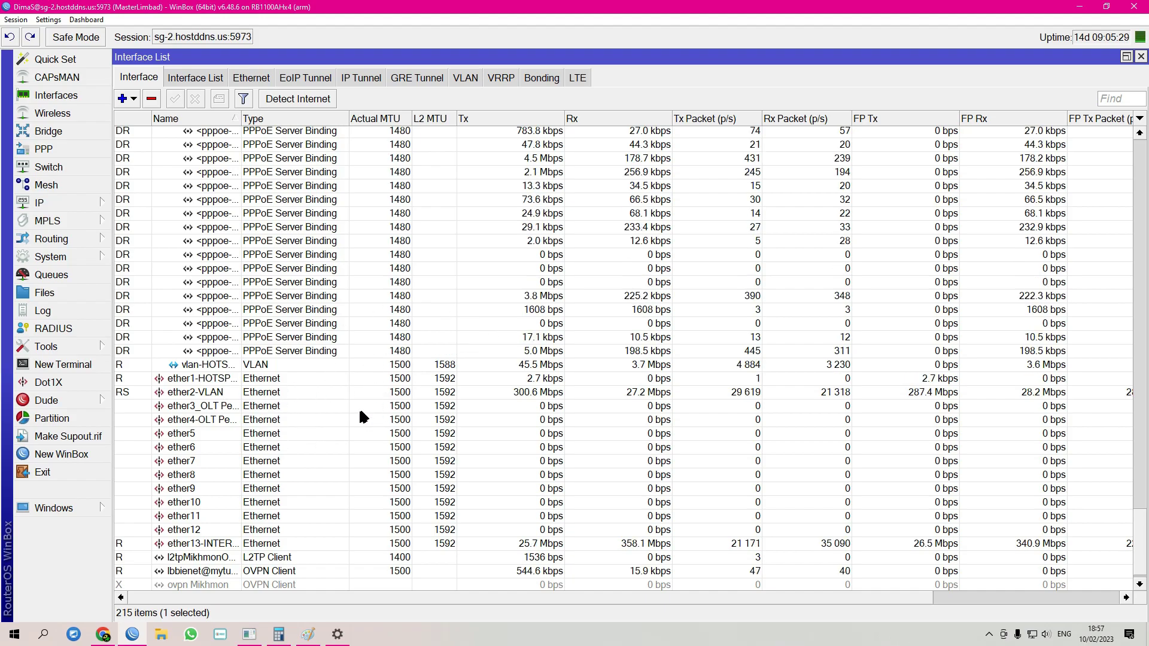
double_click(201, 545)
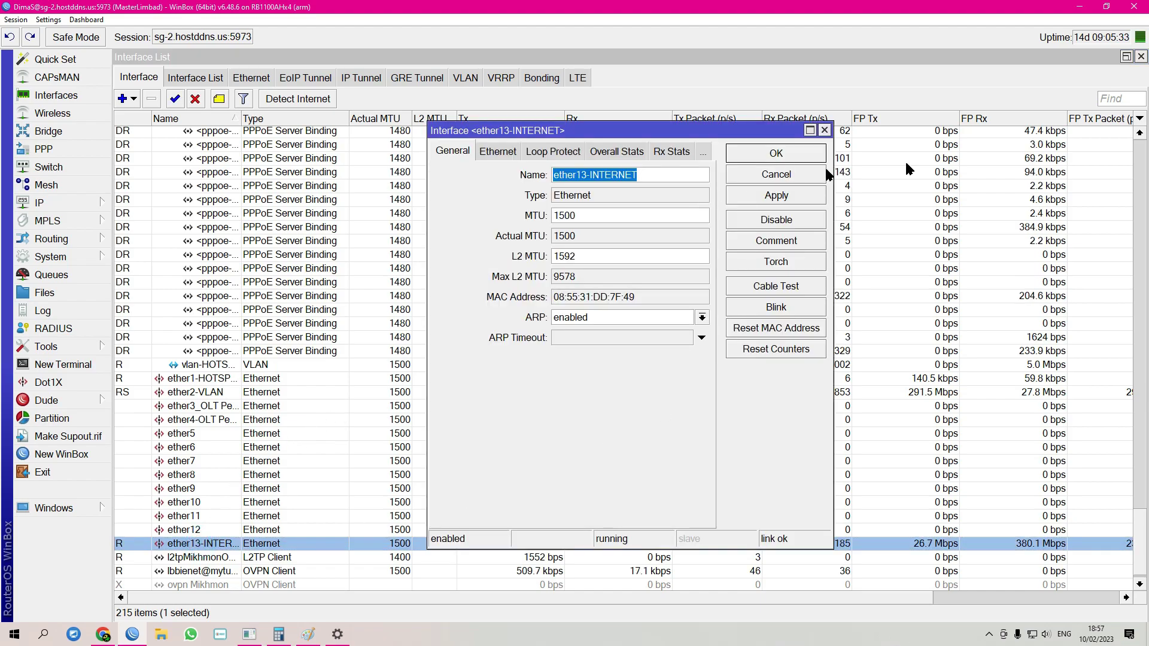
Restore the Interface List to a smaller window and bring the ether13-INTERNET properties to the front.
left_click(1126, 57)
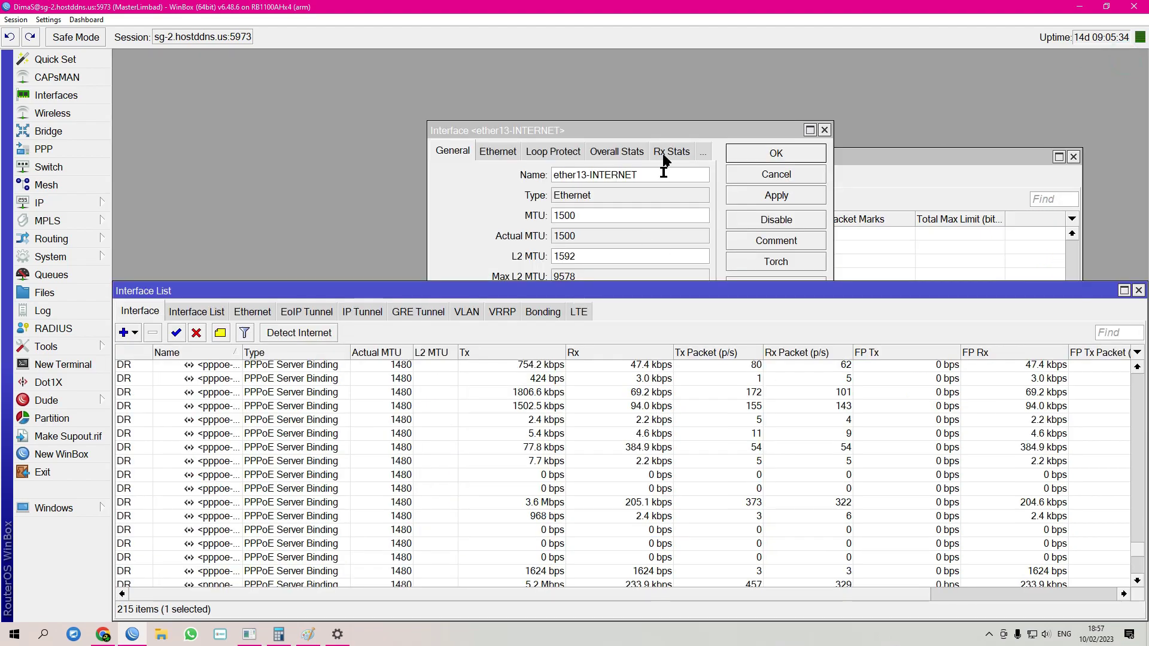
left_click(669, 127)
left_click_drag(669, 126, 669, 126)
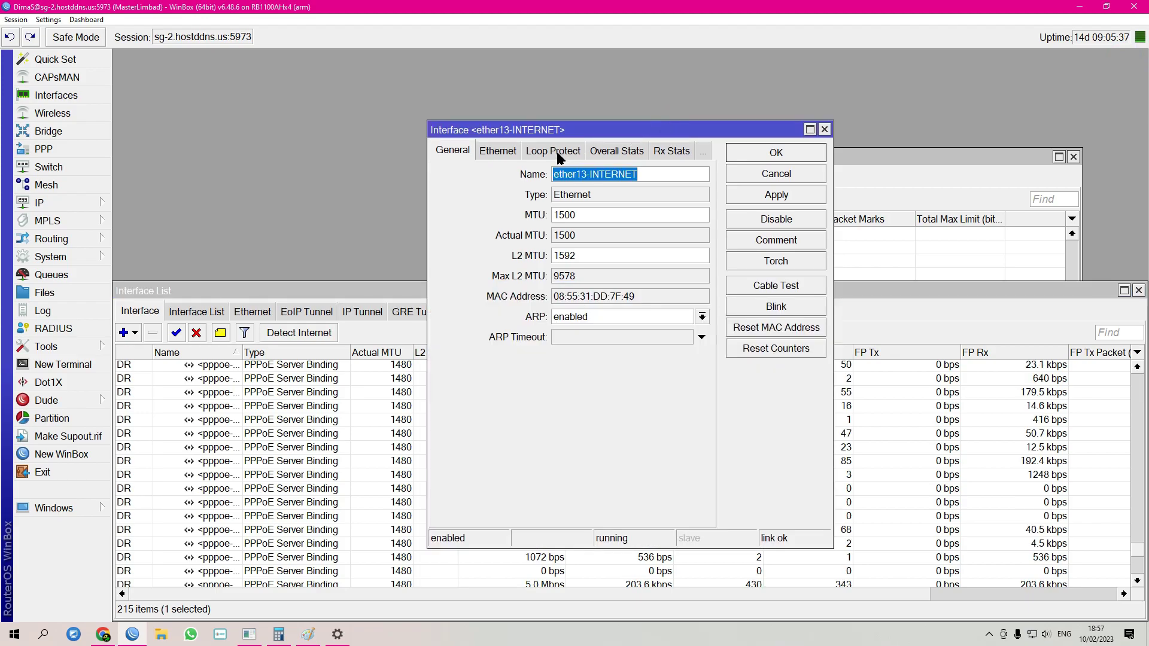
Widen the ether13-INTERNET window and show the interface's traffic statistics.
double_click(833, 225)
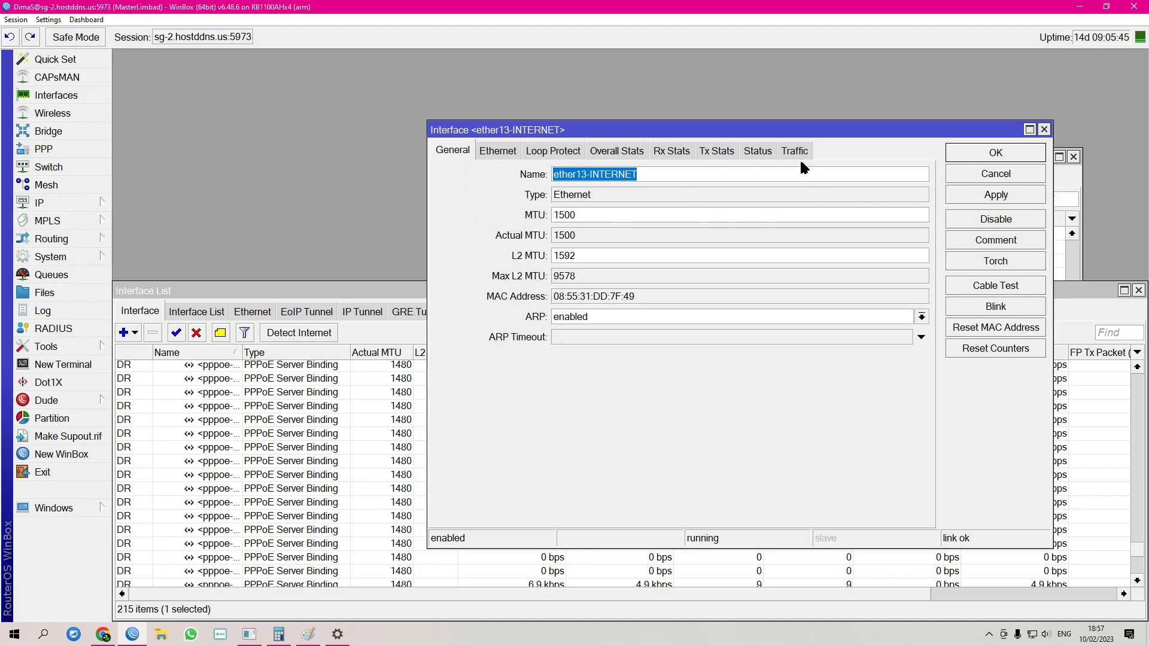
left_click(757, 151)
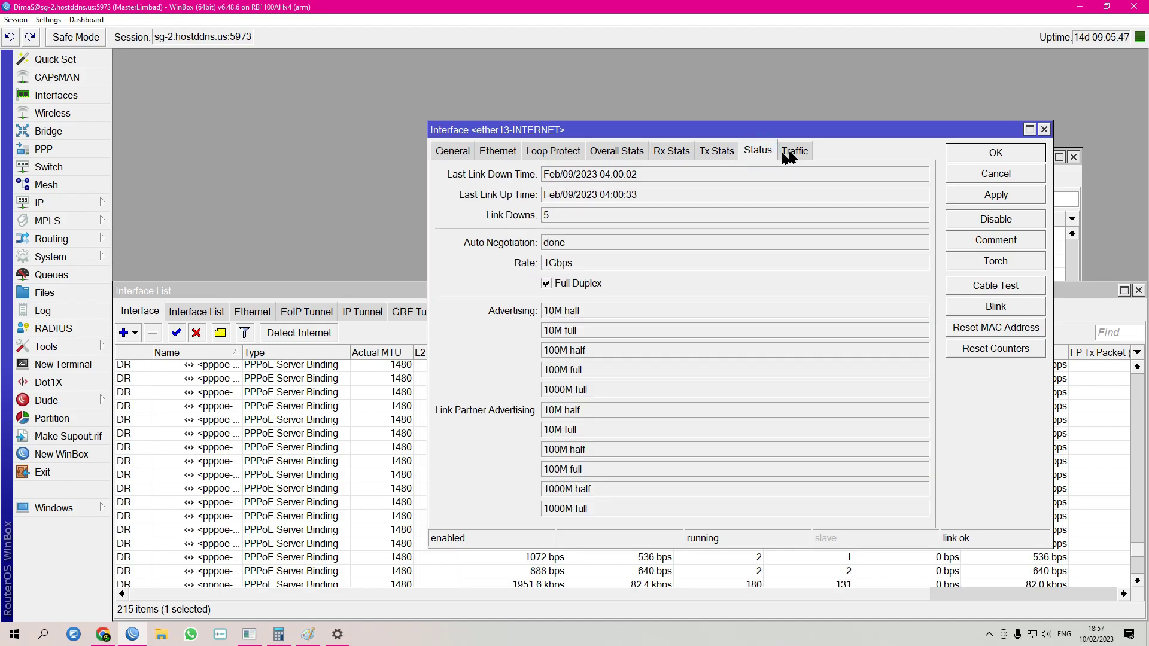
left_click(796, 151)
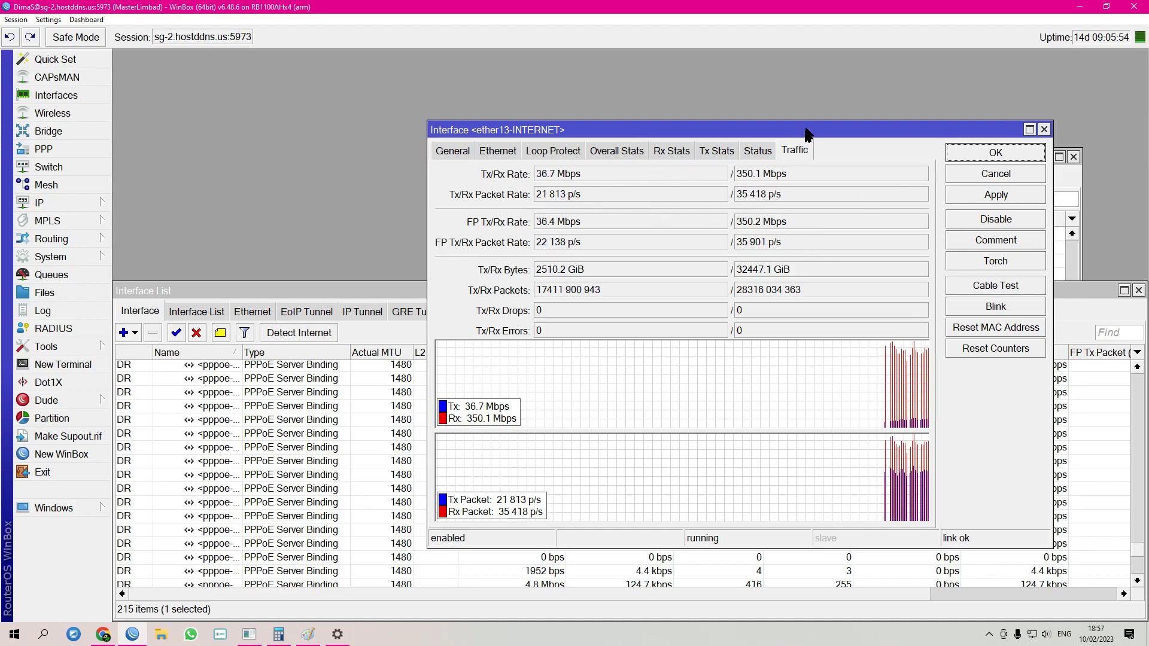
Examine the Tx/Rx rates and the total Tx/Rx bytes of the ether13-INTERNET interface.
left_click_drag(808, 123, 650, 178)
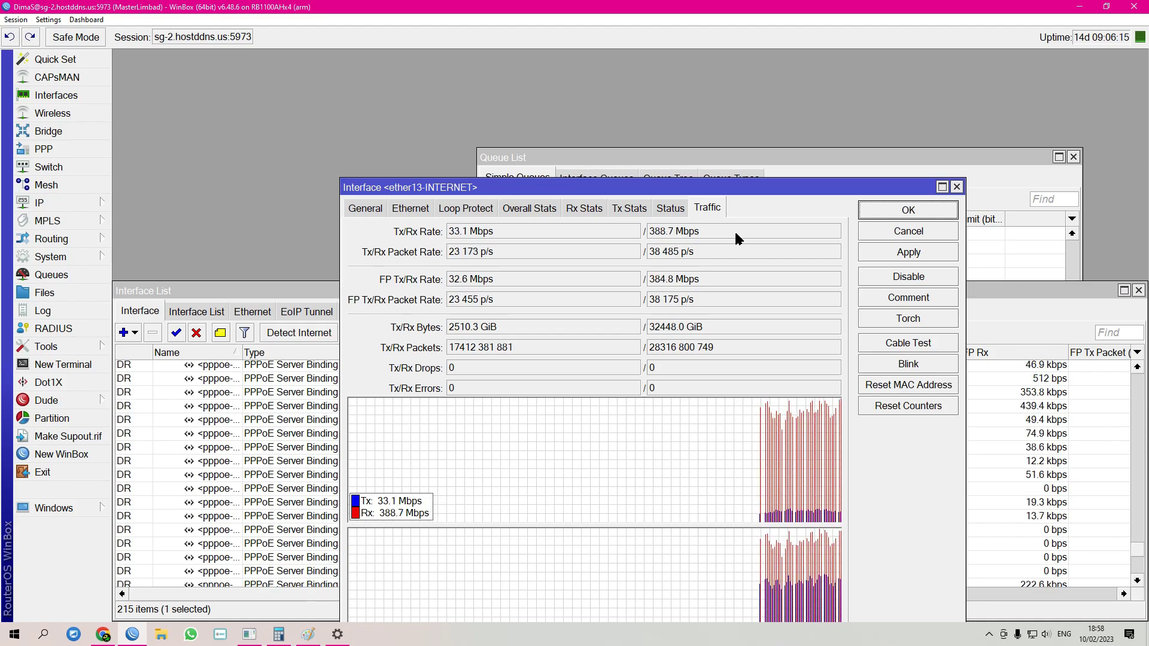
left_click(735, 233)
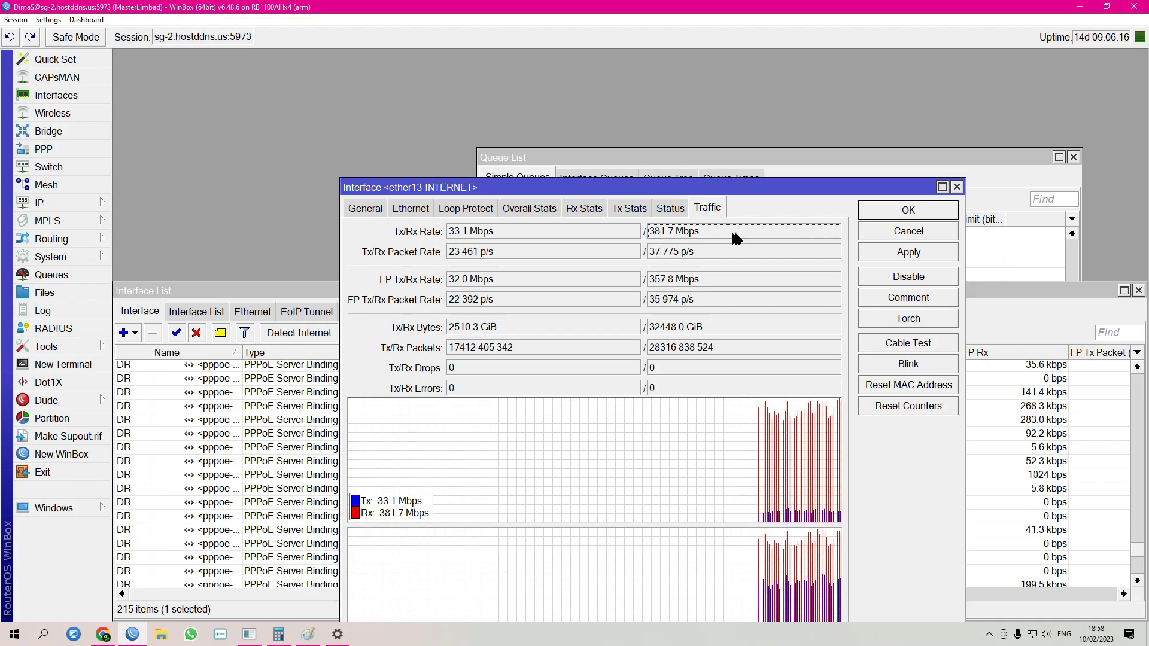
left_click_drag(736, 233, 628, 234)
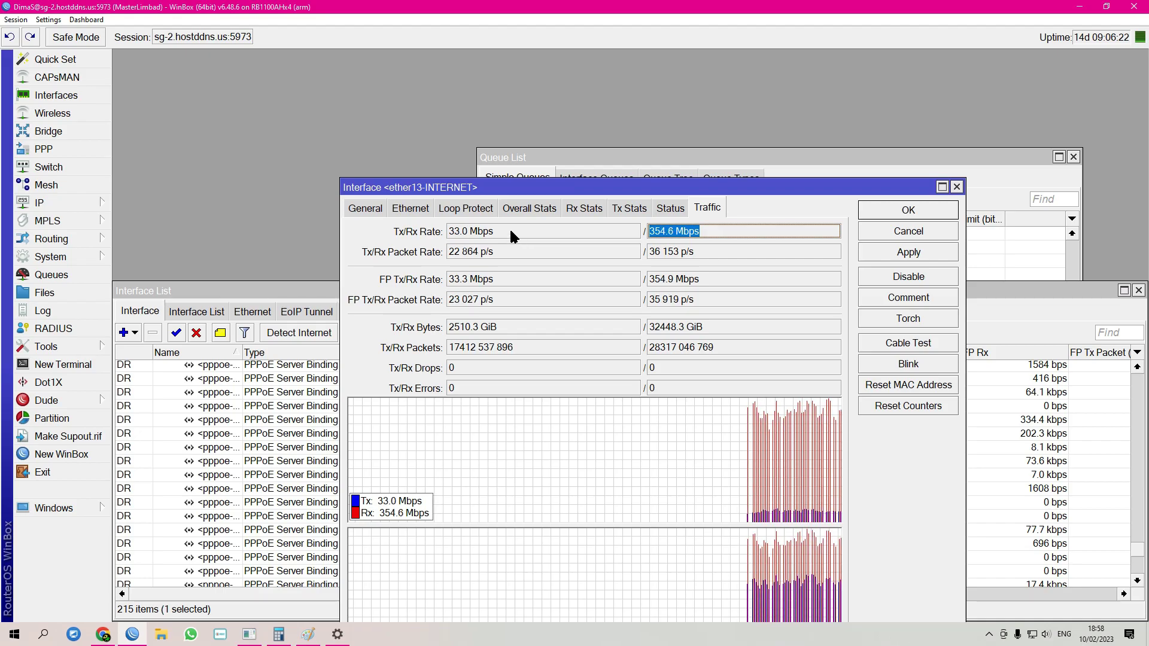
left_click_drag(477, 231, 373, 245)
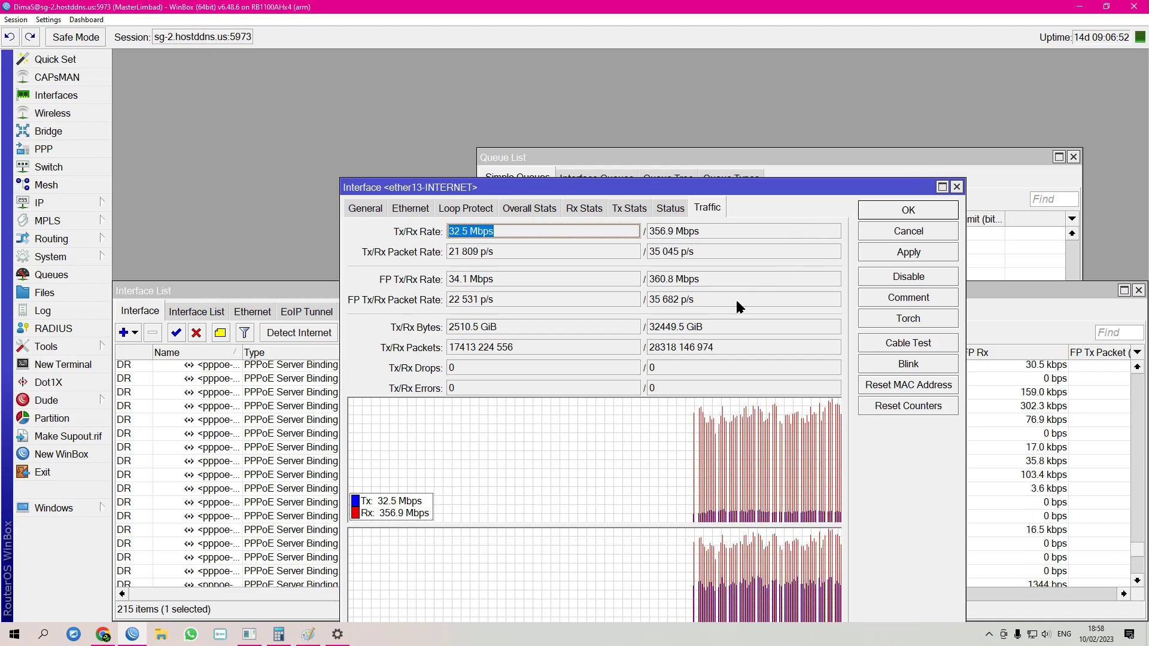
left_click(717, 332)
left_click(537, 230)
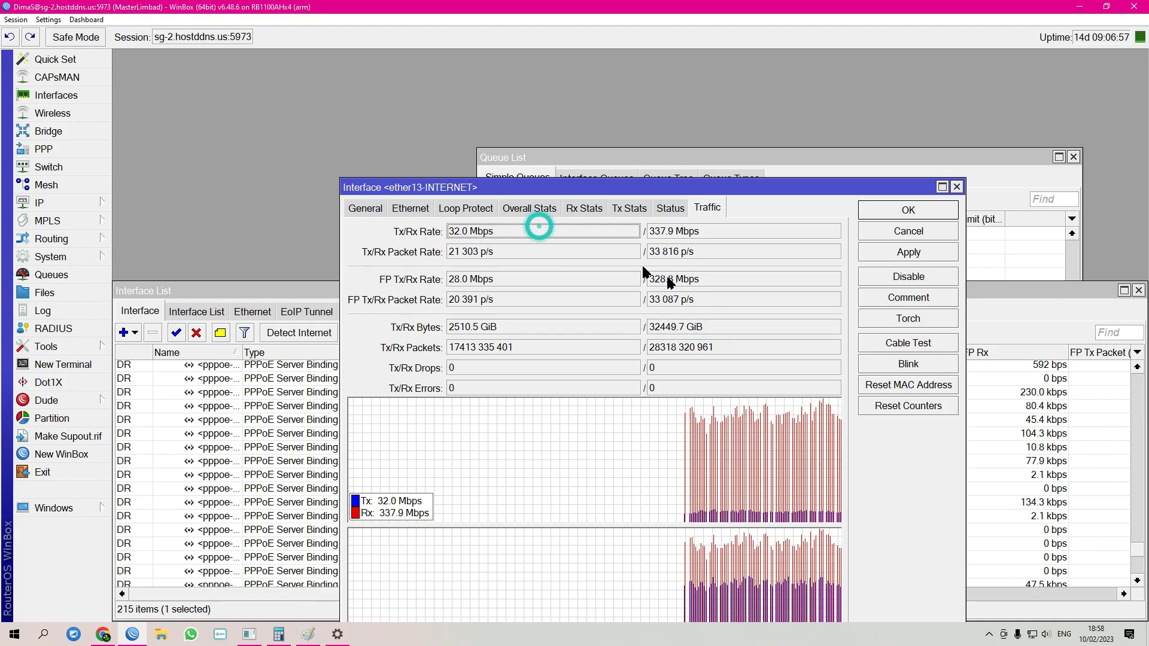
left_click(712, 327)
left_click_drag(697, 332, 646, 334)
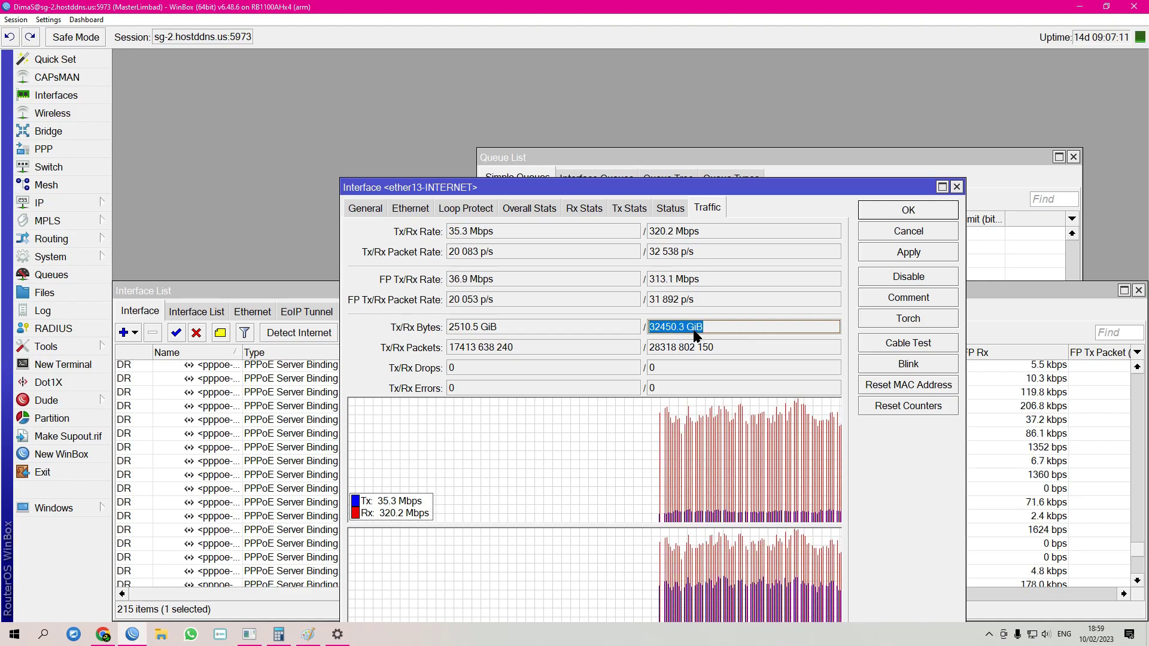
left_click(665, 326)
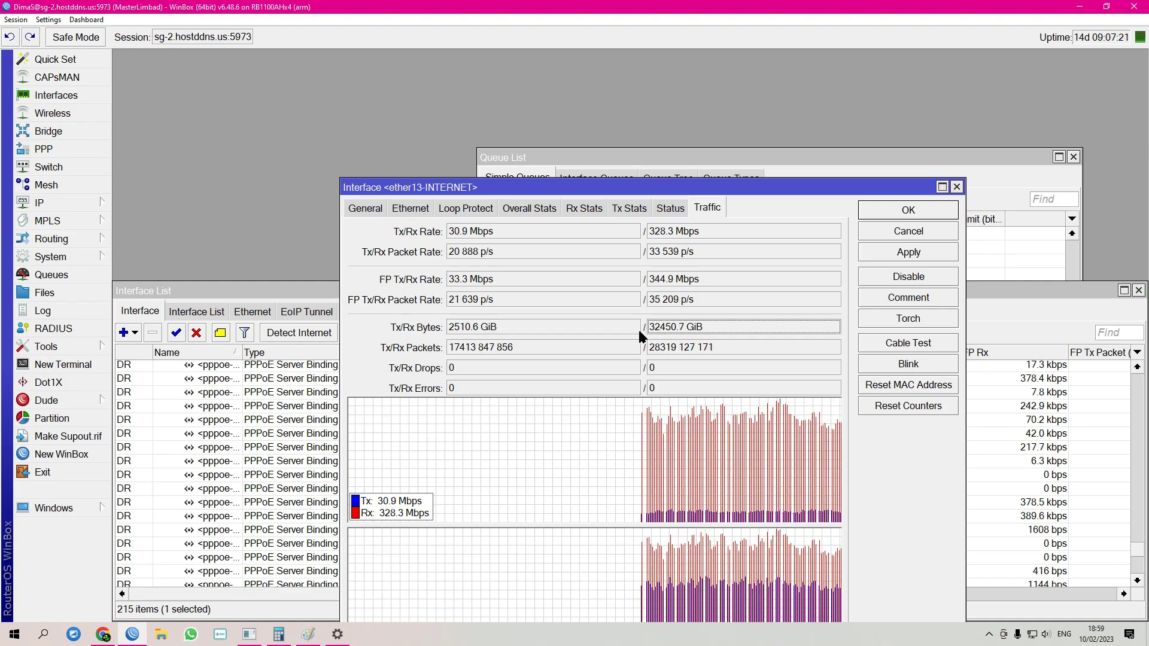
left_click_drag(450, 328, 504, 323)
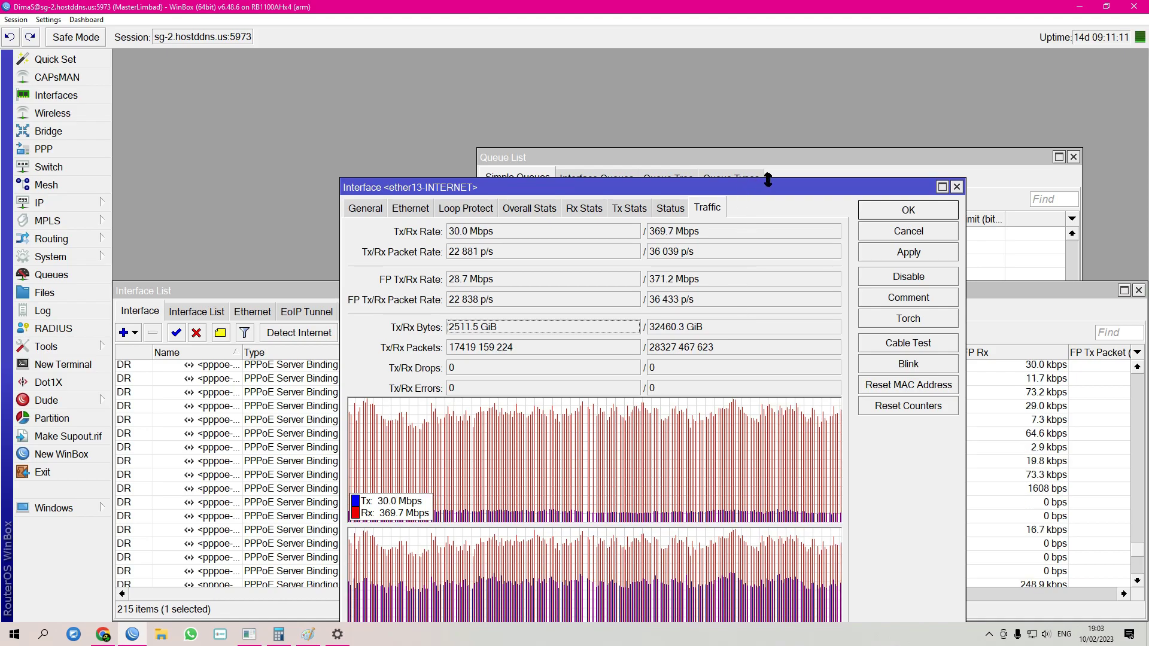
Resize and reposition the ether13-INTERNET window so the Queue List behind it is exposed.
left_click_drag(766, 181, 767, 52)
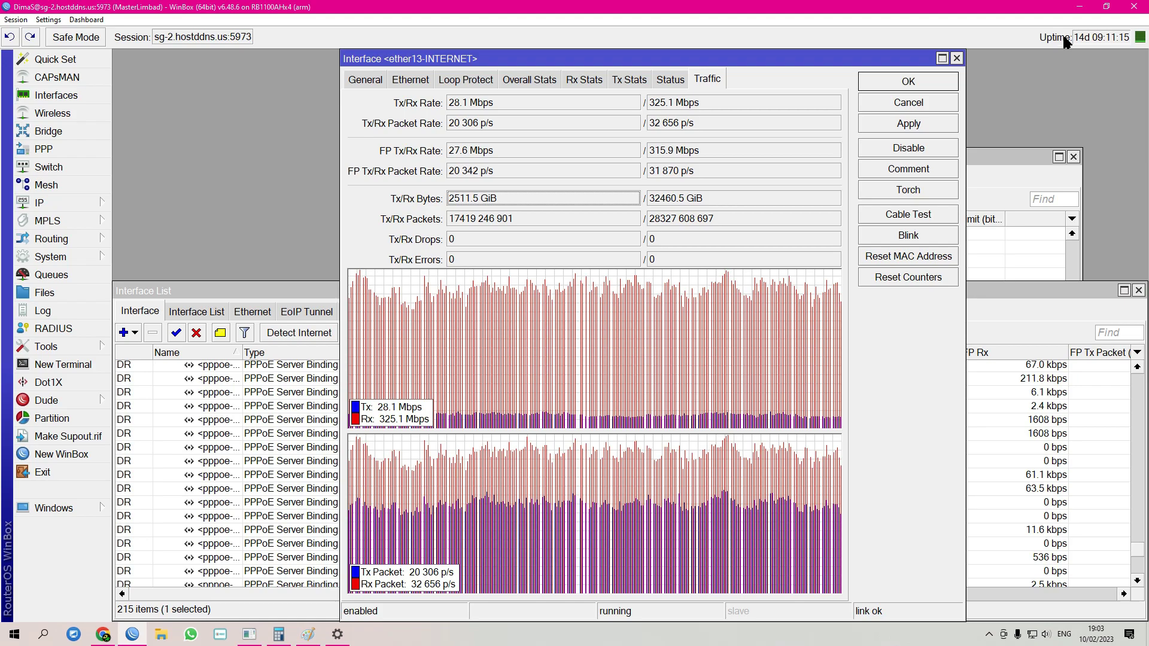
left_click_drag(812, 52, 795, 288)
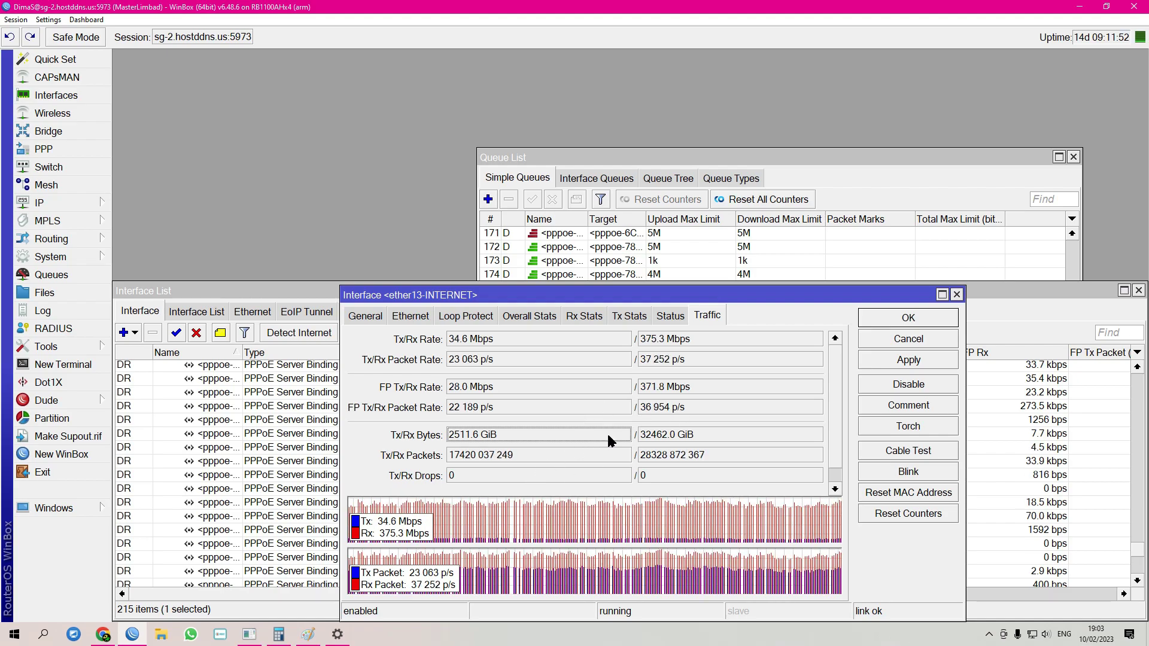
left_click_drag(678, 295, 687, 262)
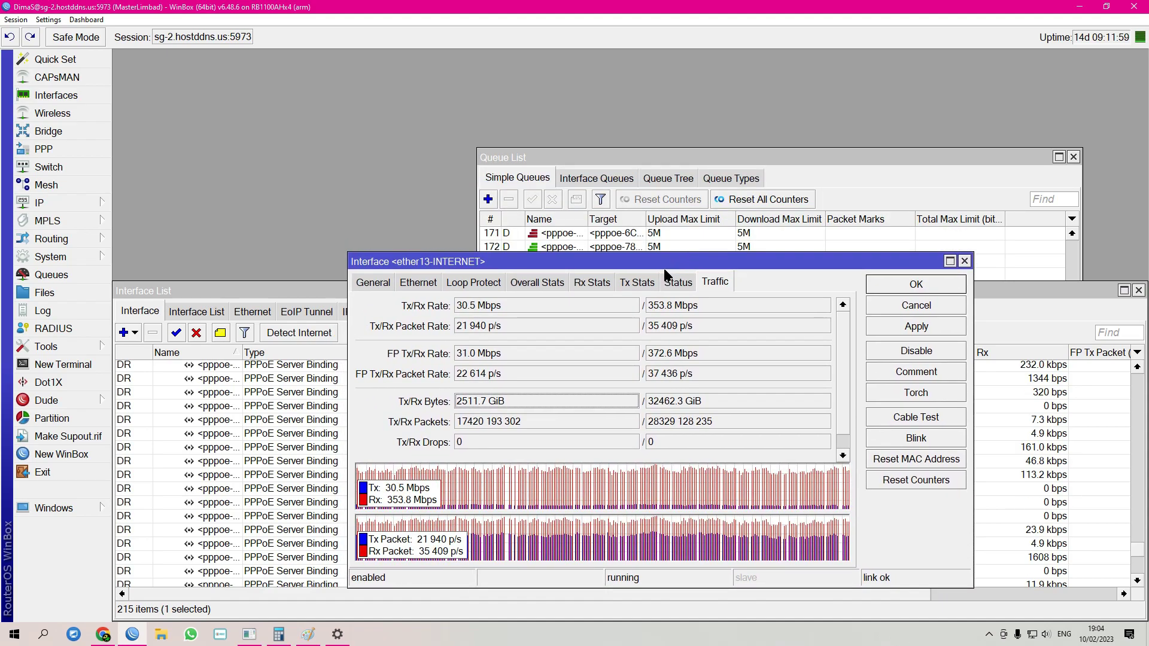
Bring the Queue List to the front and maximize it.
left_click(530, 450)
scroll(530, 450, "down", 1)
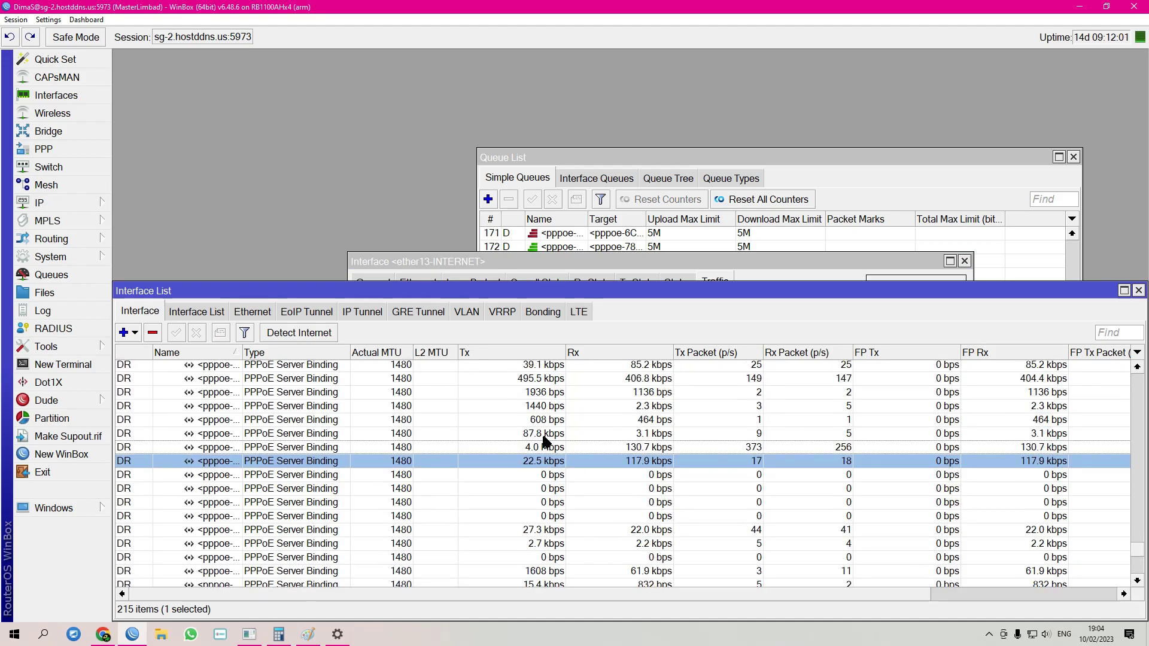
left_click(637, 236)
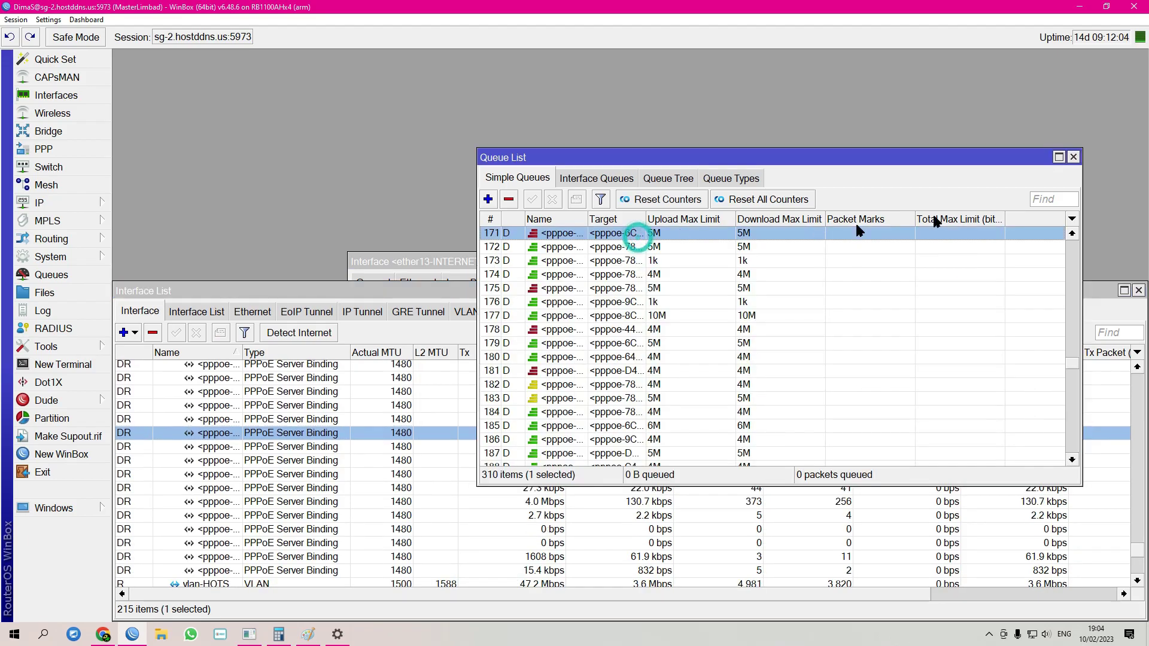
left_click(1059, 157)
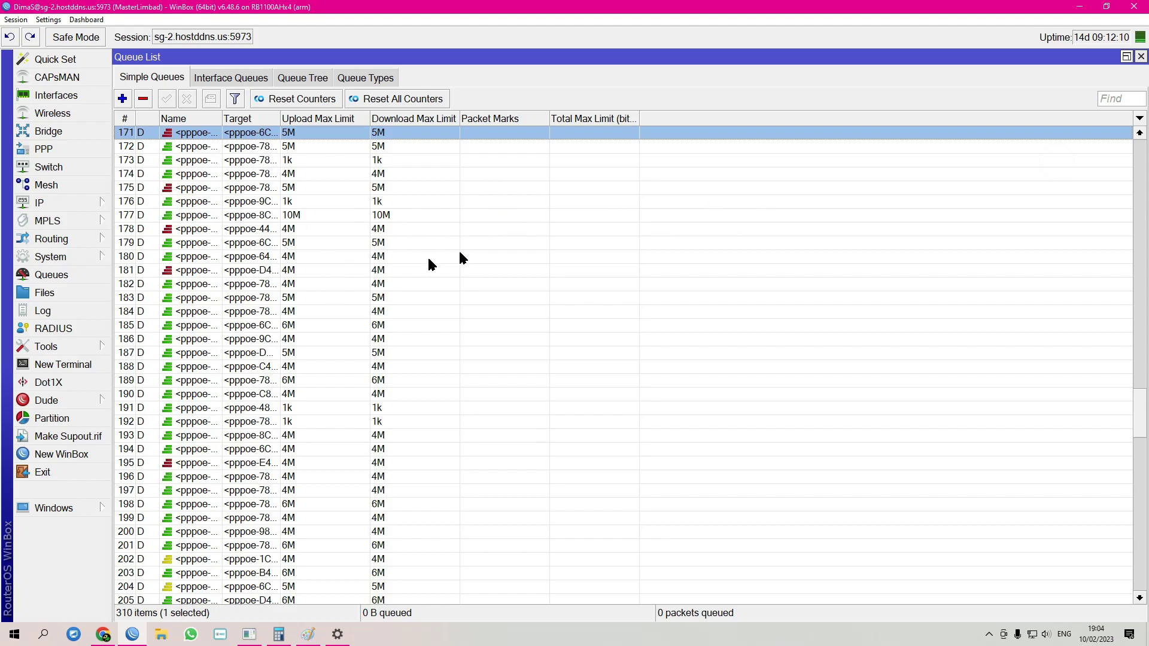
Add the Download column to the simple queues table.
scroll(383, 287, "up", 2)
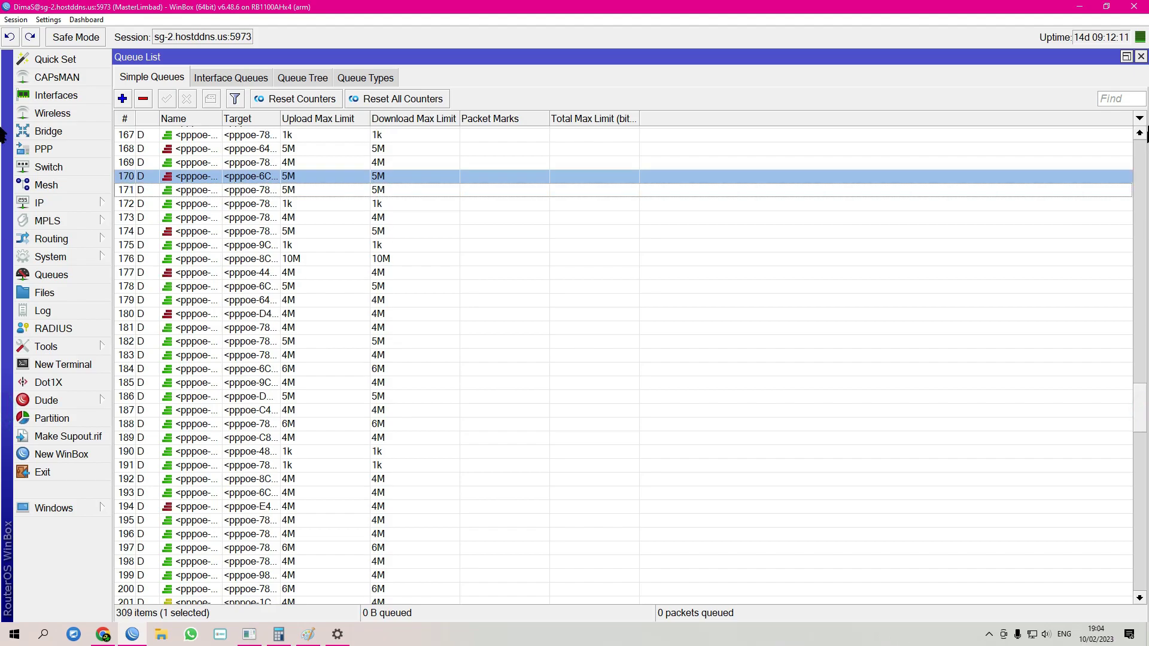
left_click_drag(1140, 395, 1145, 131)
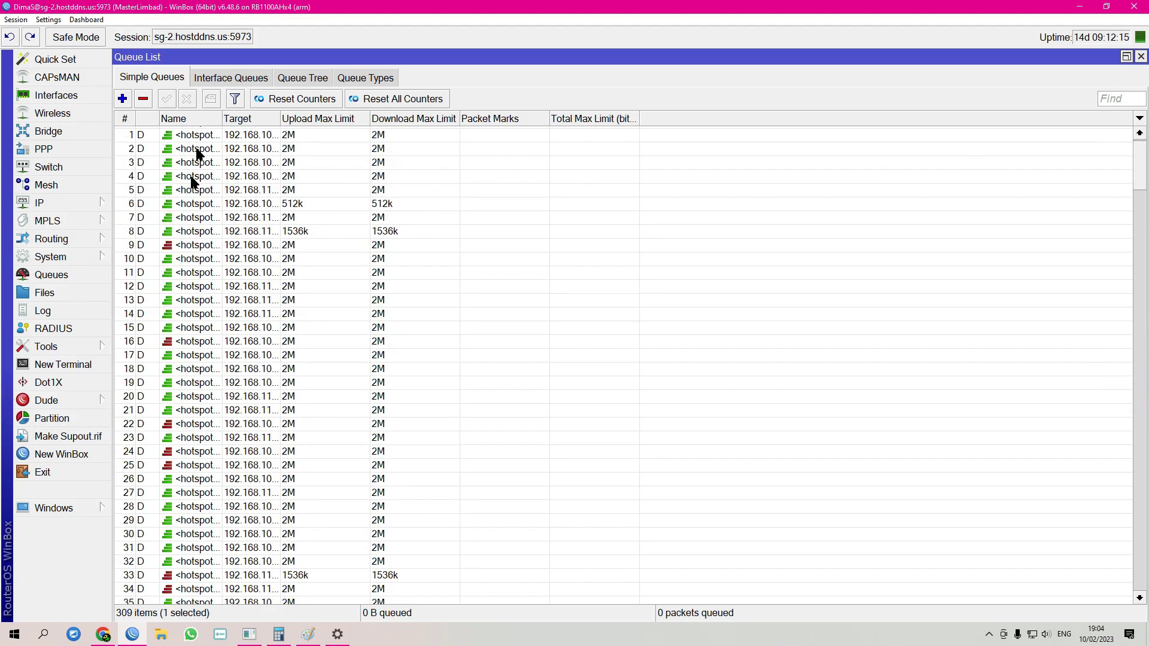
scroll(173, 426, "down", 2)
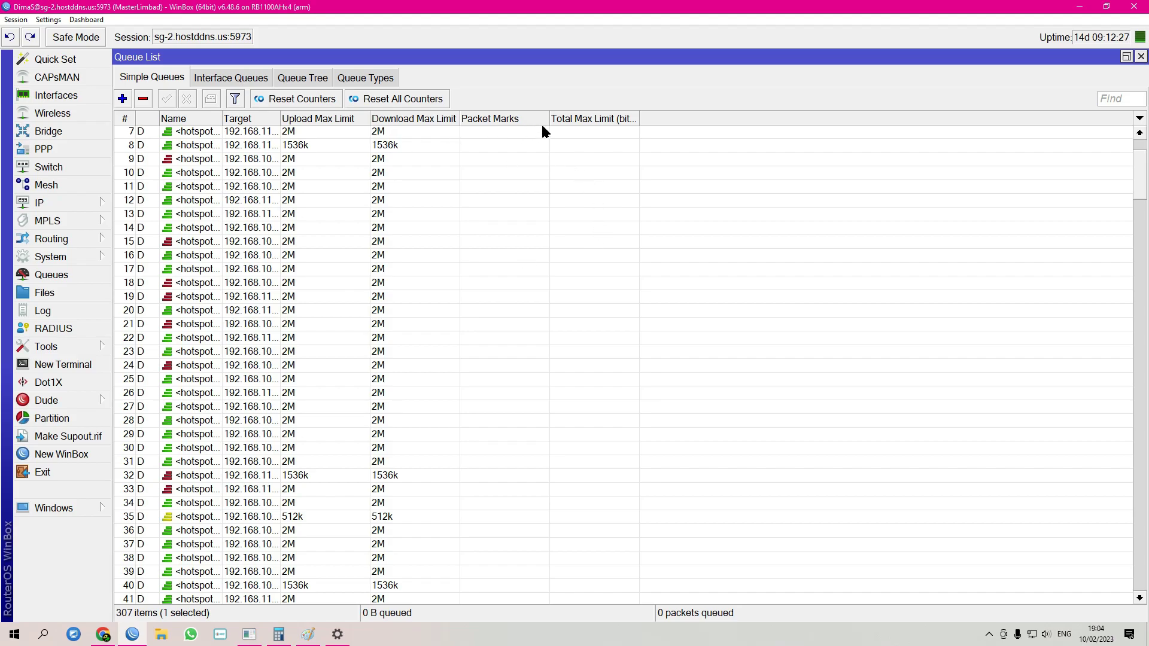
right_click(746, 150)
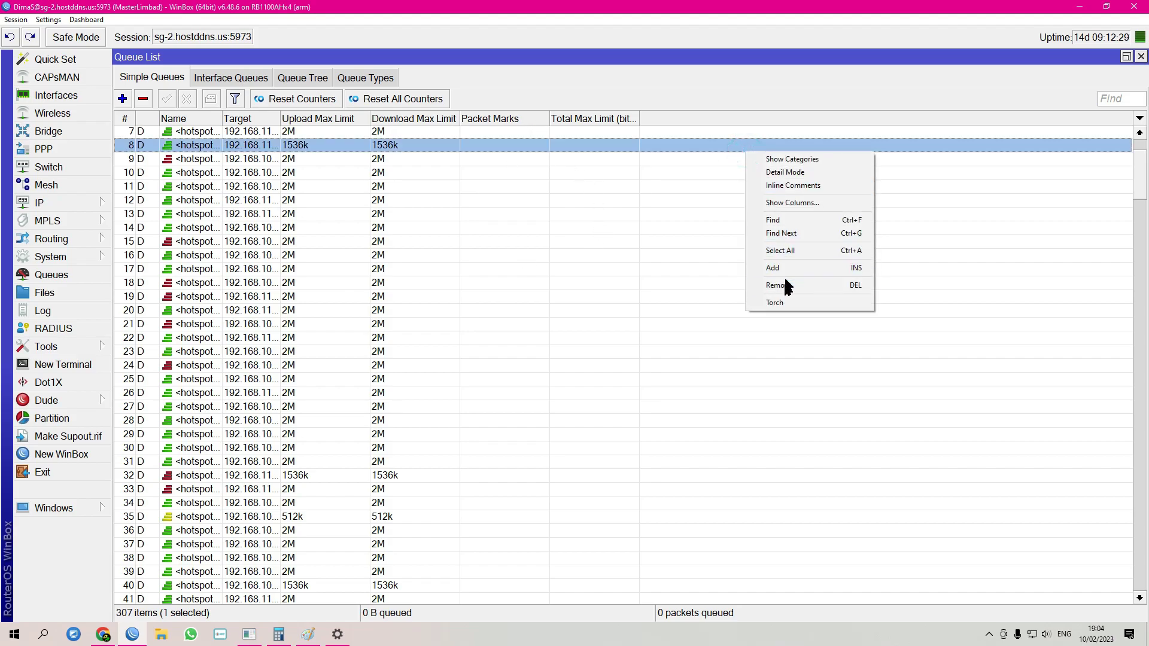
left_click(797, 204)
left_click(520, 219)
left_click(708, 146)
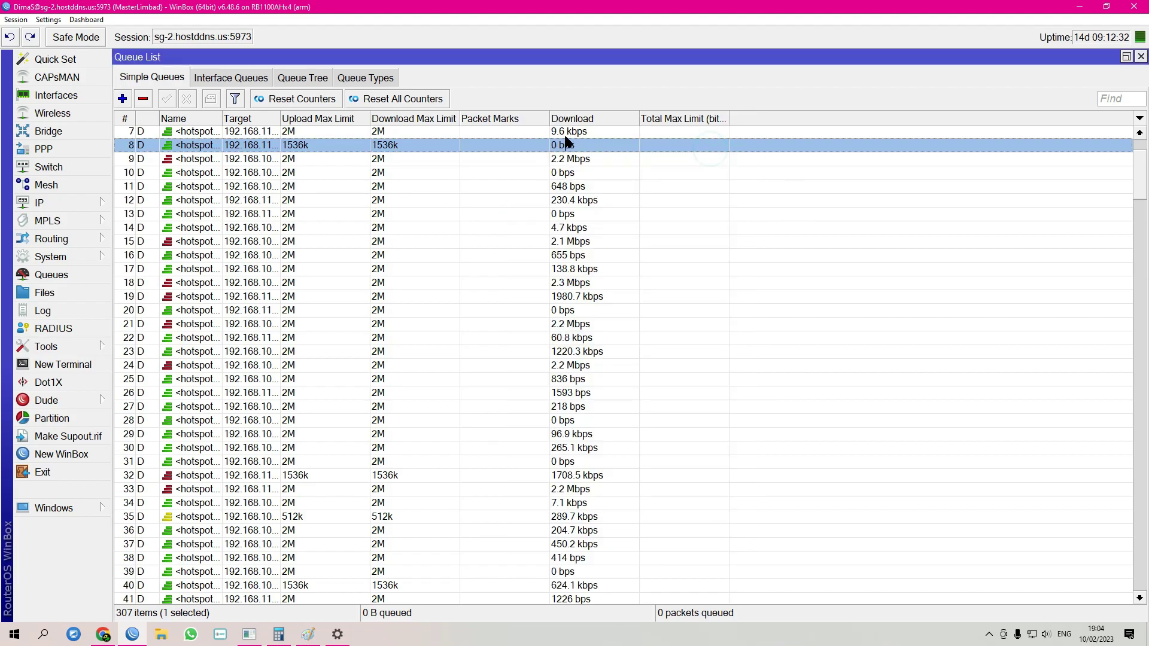
Sort the simple queues by download rate in descending order and select a PPPoE queue under the 126M parent queue.
left_click(596, 118)
left_click(596, 119)
scroll(655, 234, "up", 4)
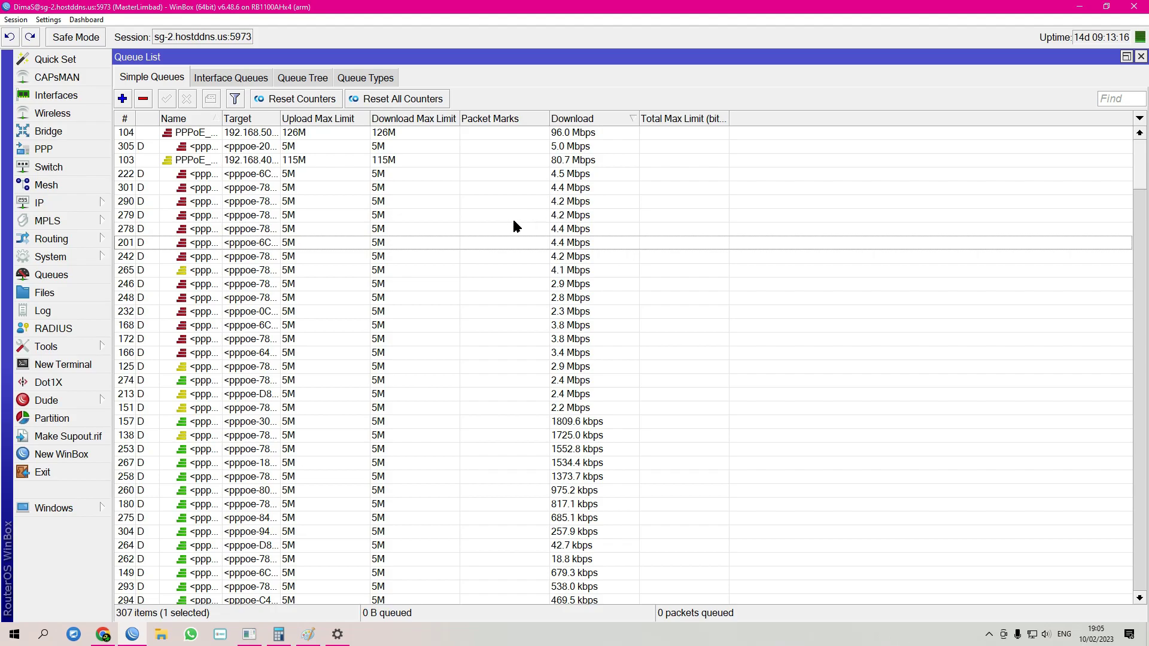
left_click(201, 394)
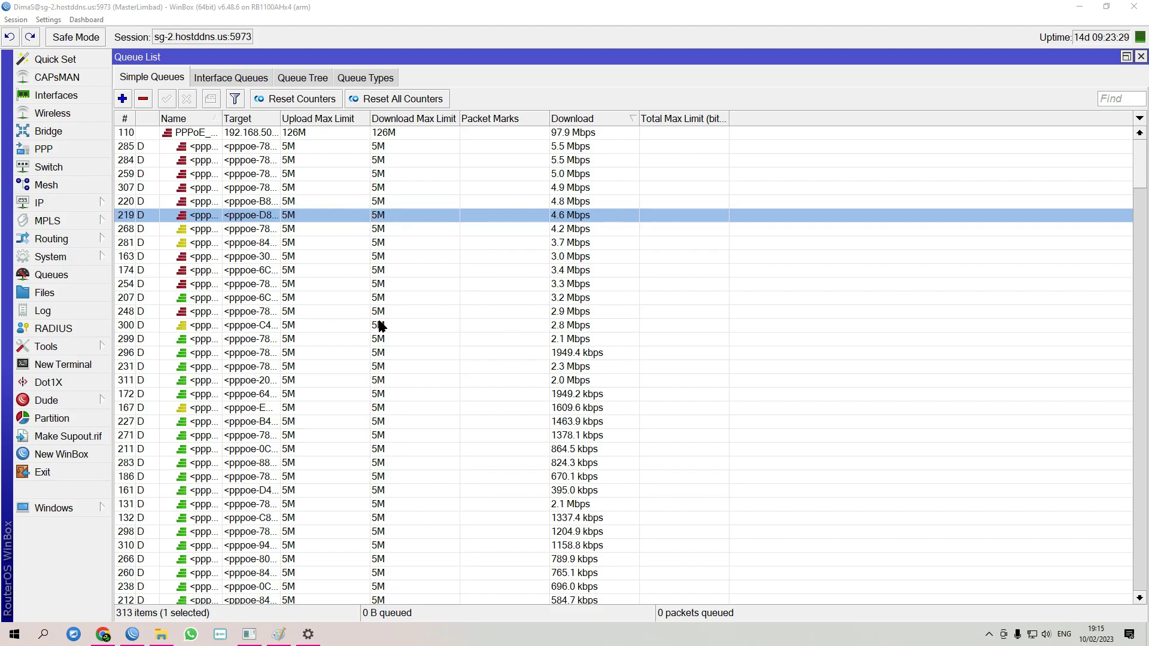
left_click(227, 286)
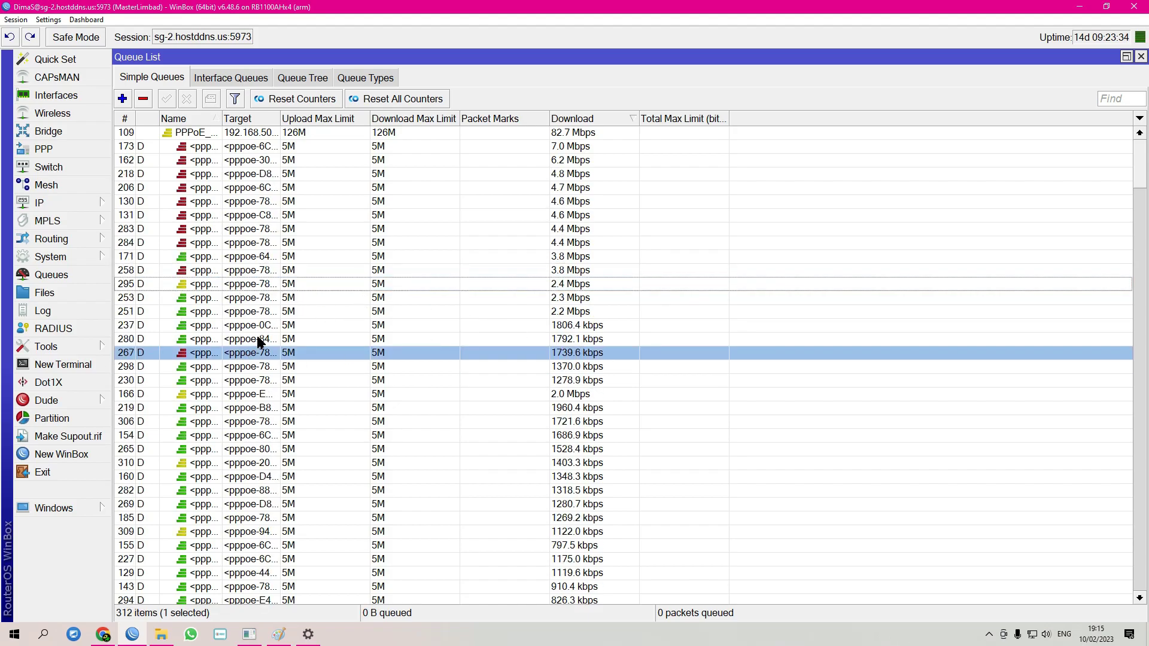
Select another 5M PPPoE queue and examine the download rates of the 4M and 5M PPPoE client queues against their limits.
left_click(229, 286)
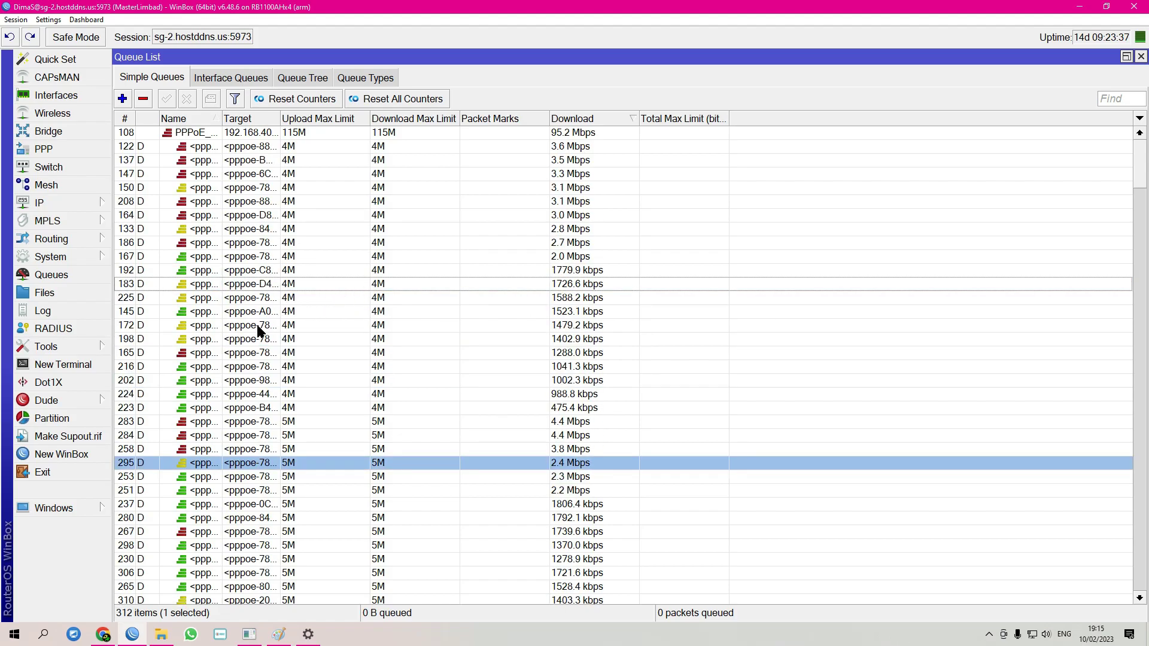
scroll(359, 395, "down", 1)
scroll(328, 404, "down", 2)
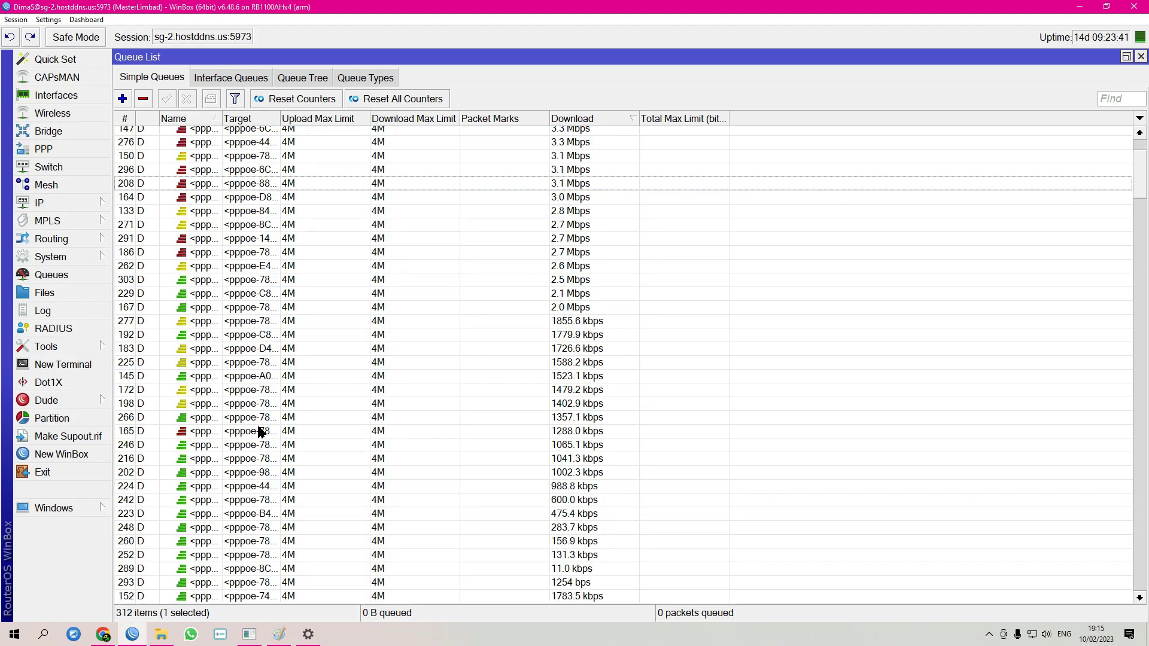
scroll(267, 472, "down", 2)
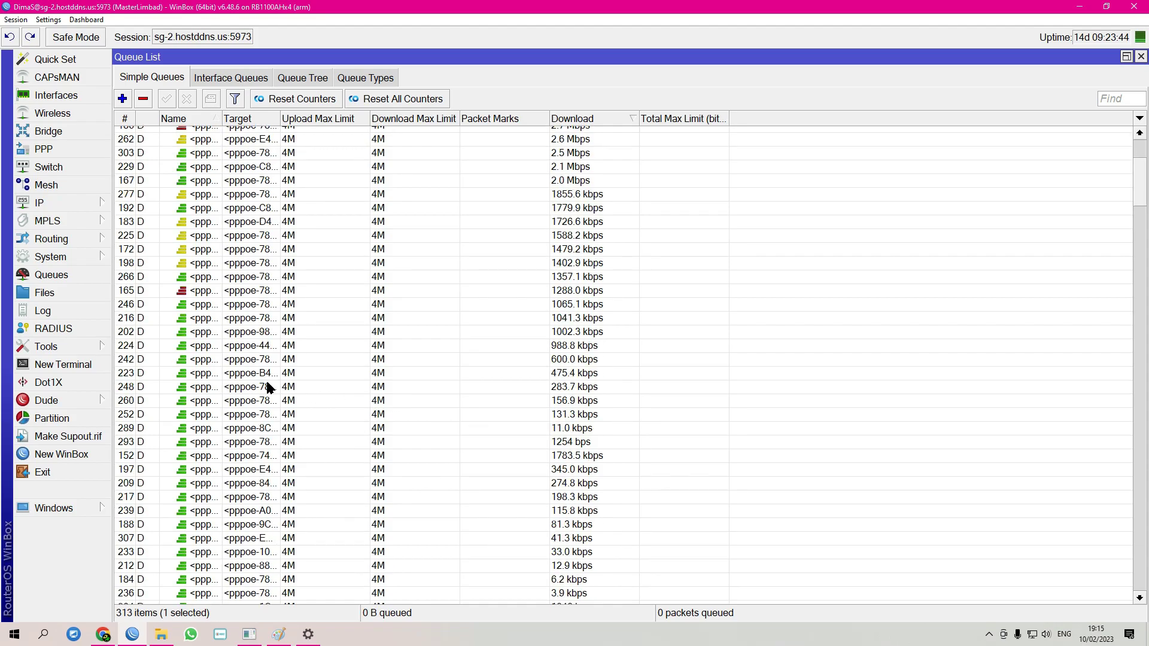
scroll(264, 371, "up", 2)
scroll(216, 355, "down", 5)
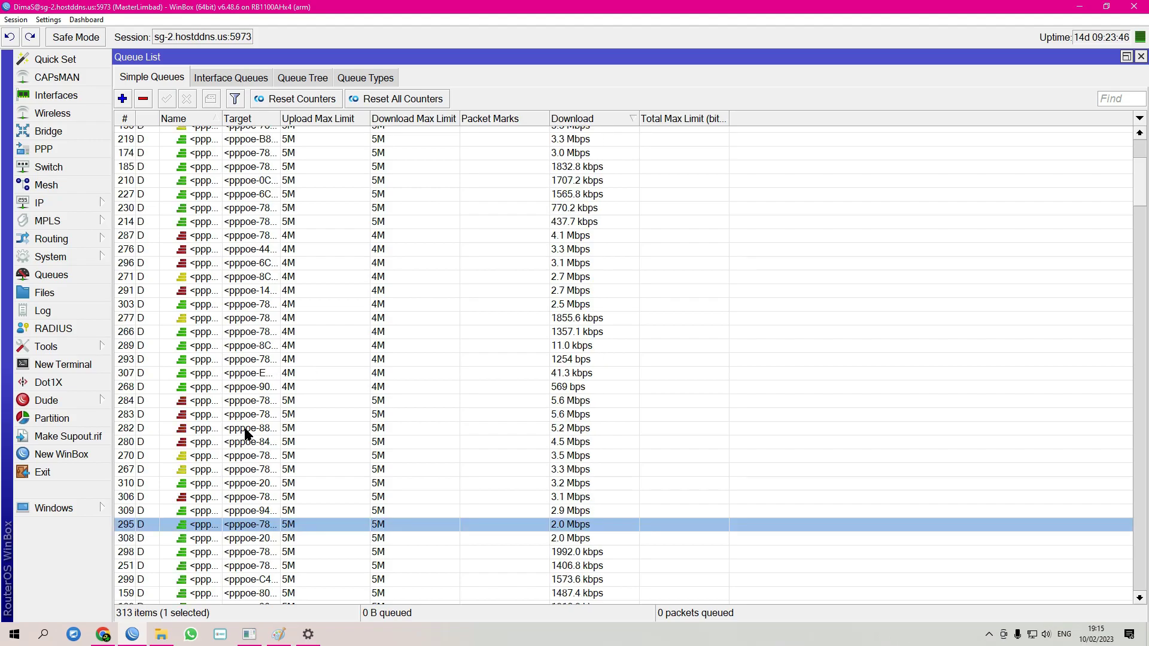
scroll(394, 433, "down", 1)
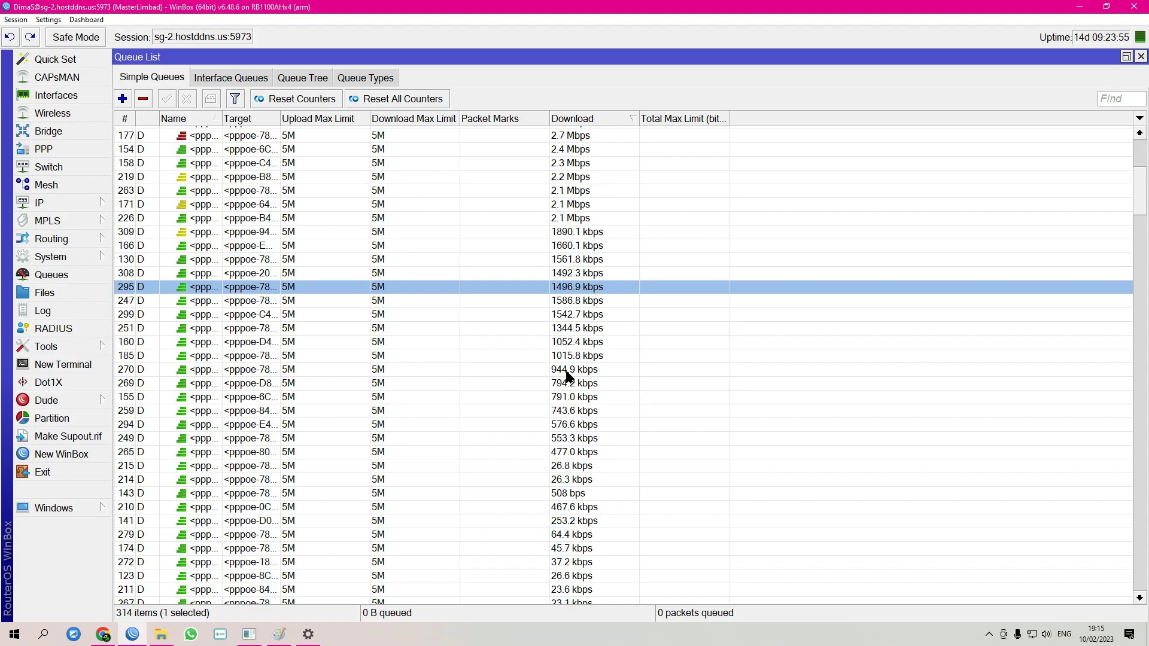
left_click_drag(1141, 185, 1115, 214)
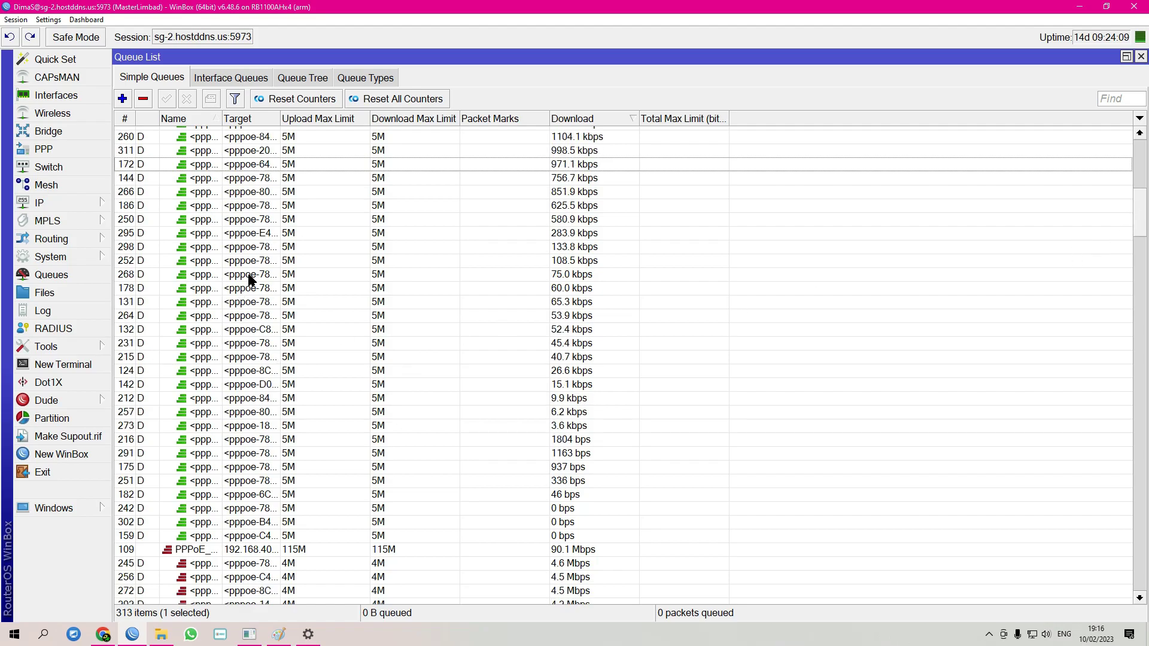
Examine the download rates and maximum limits of the hotspot user queues further down the simple queues table.
left_click_drag(1140, 218, 1140, 430)
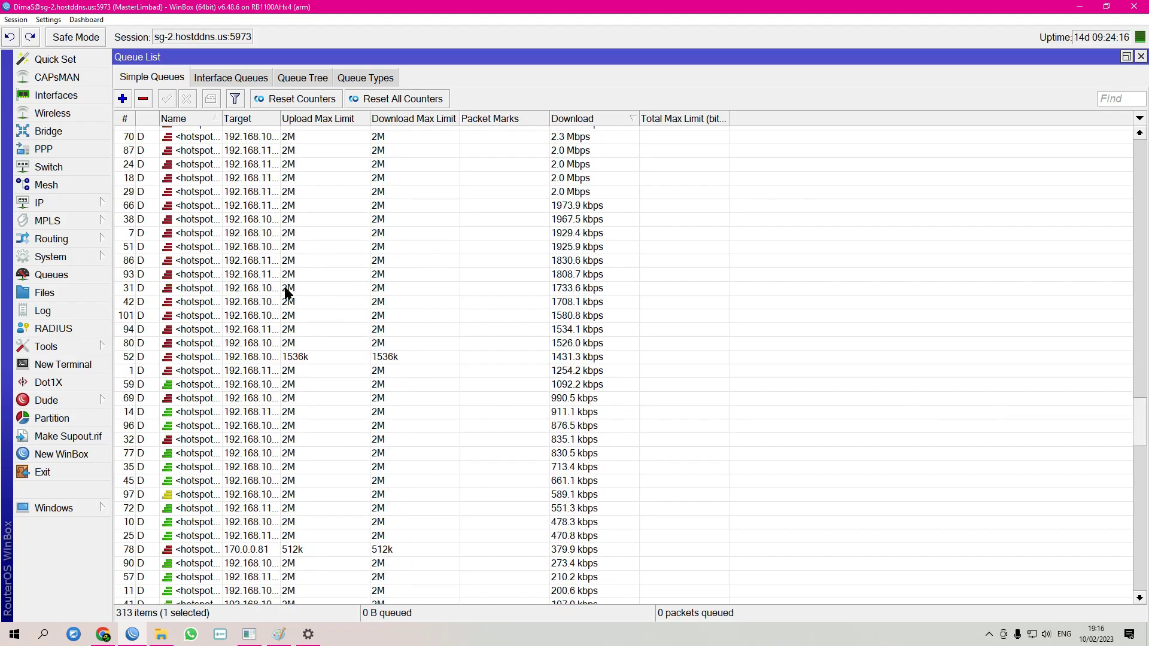
scroll(230, 302, "up", 1)
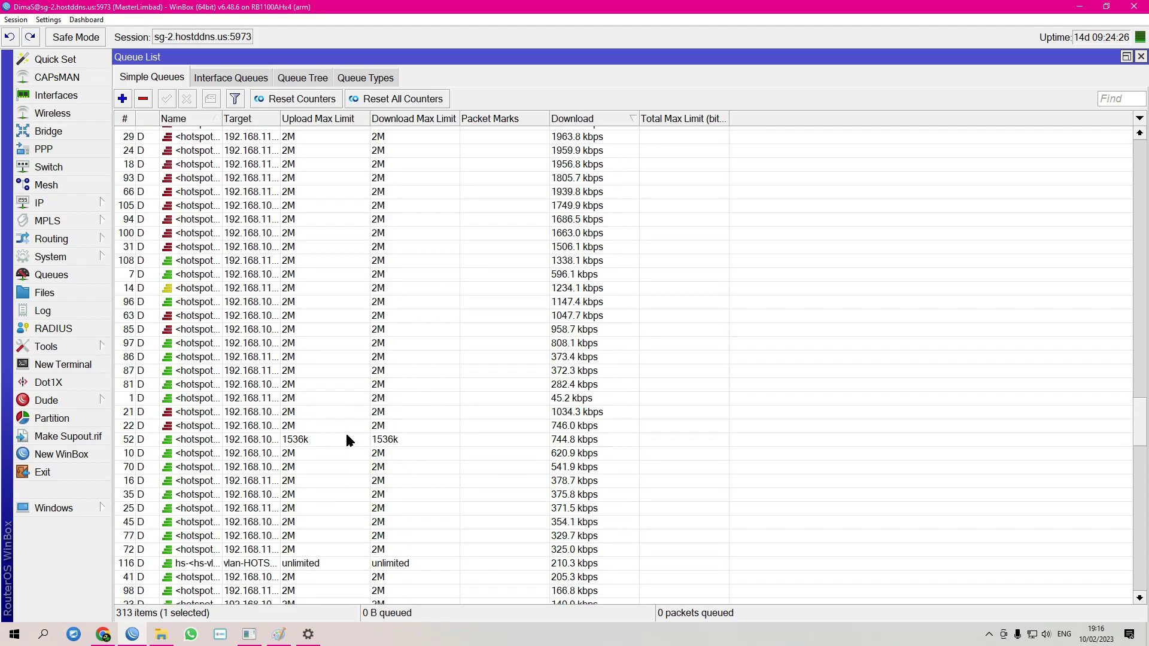
scroll(263, 431, "up", 3)
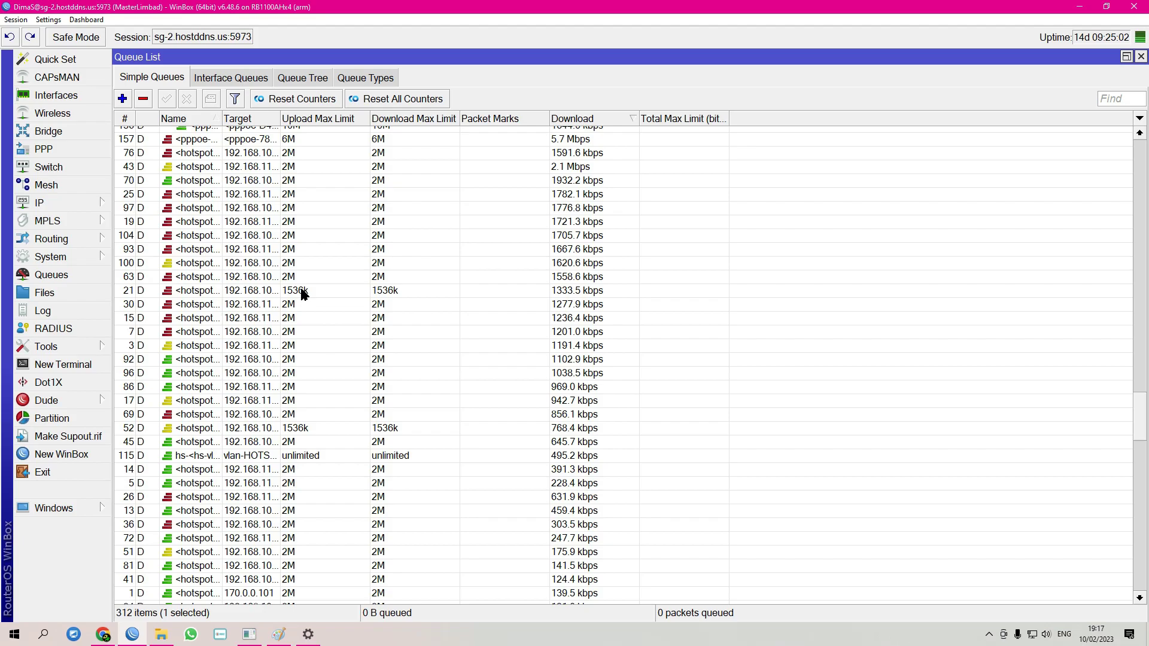
scroll(301, 293, "down", 3)
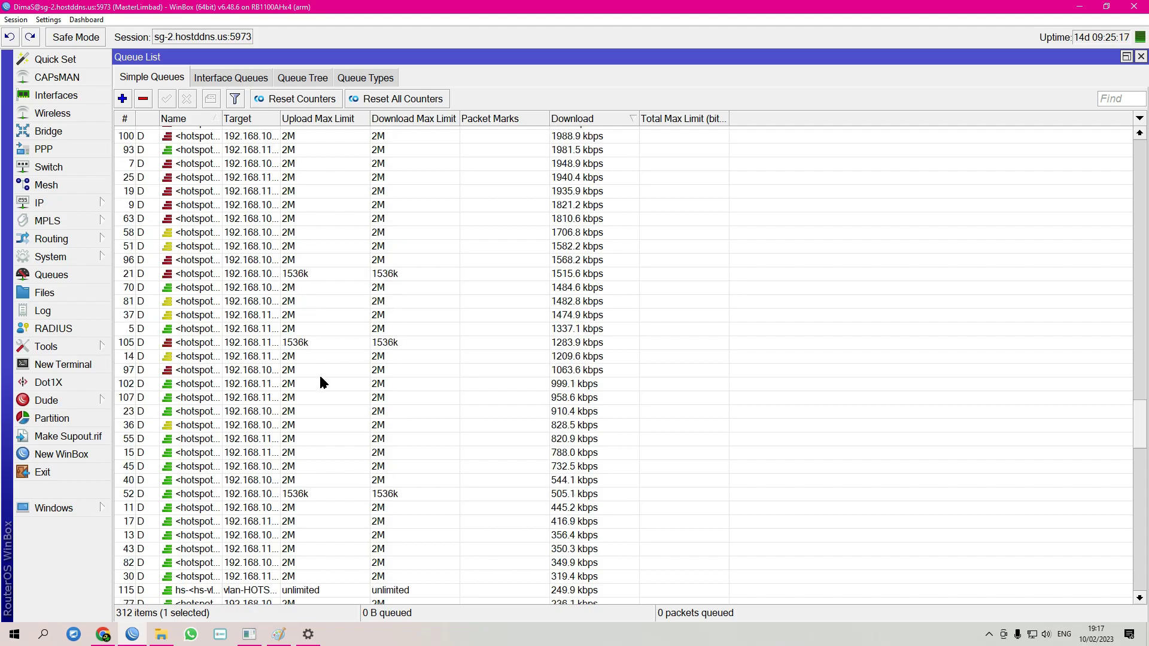
scroll(321, 386, "down", 1)
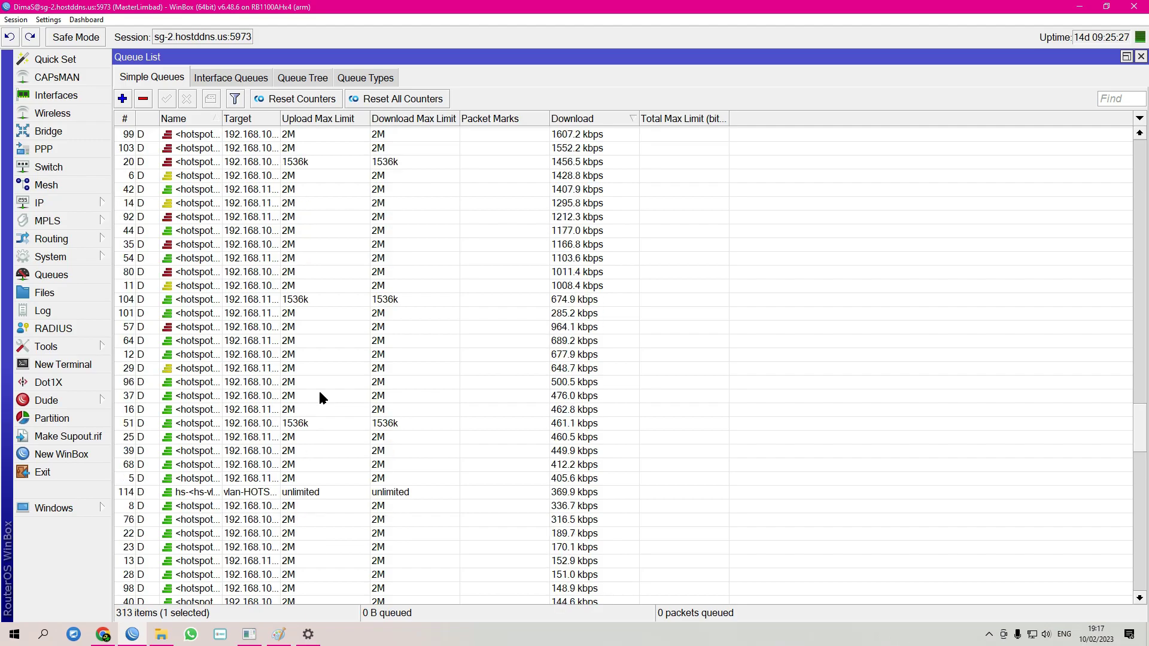
scroll(320, 398, "down", 1)
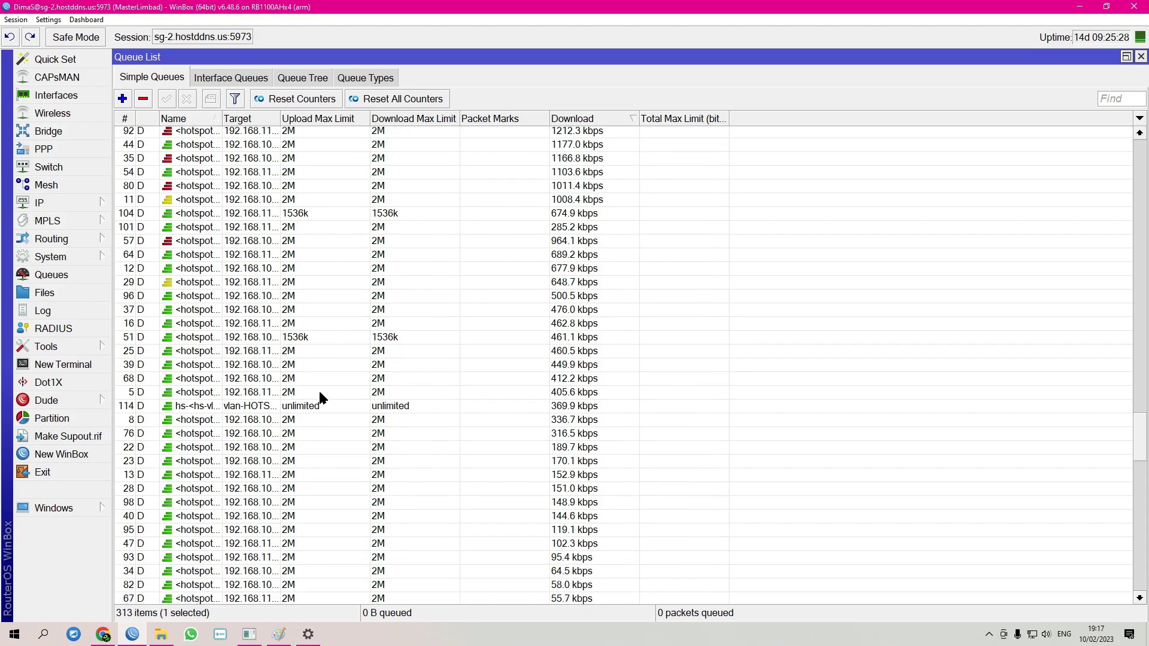
scroll(318, 387, "up", 1)
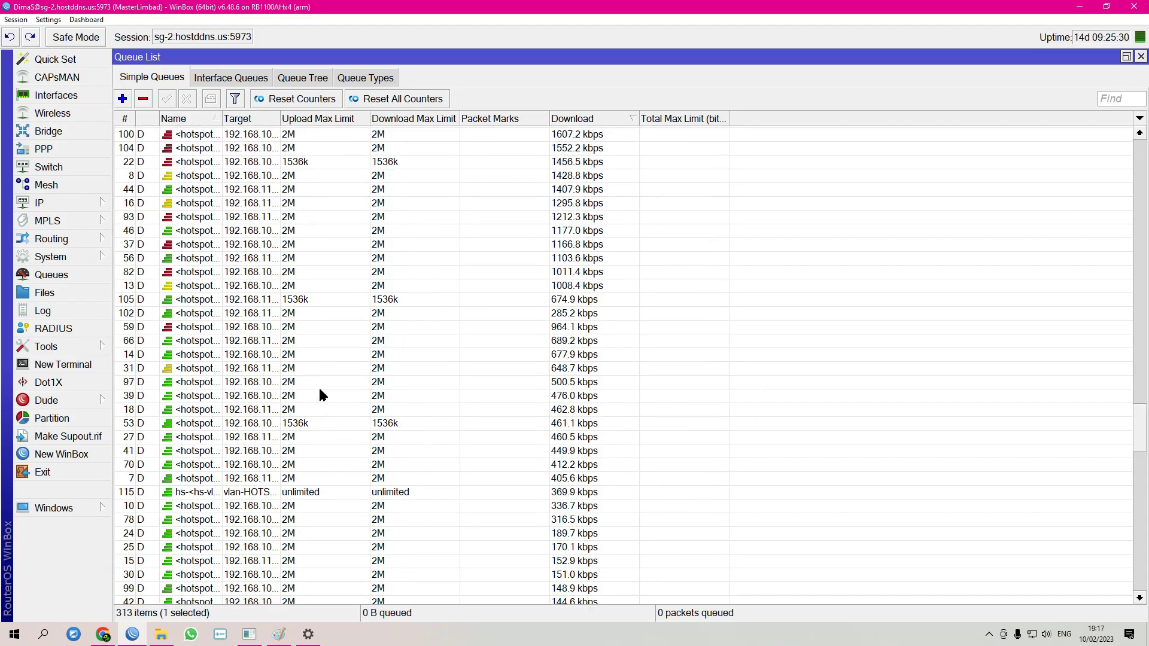